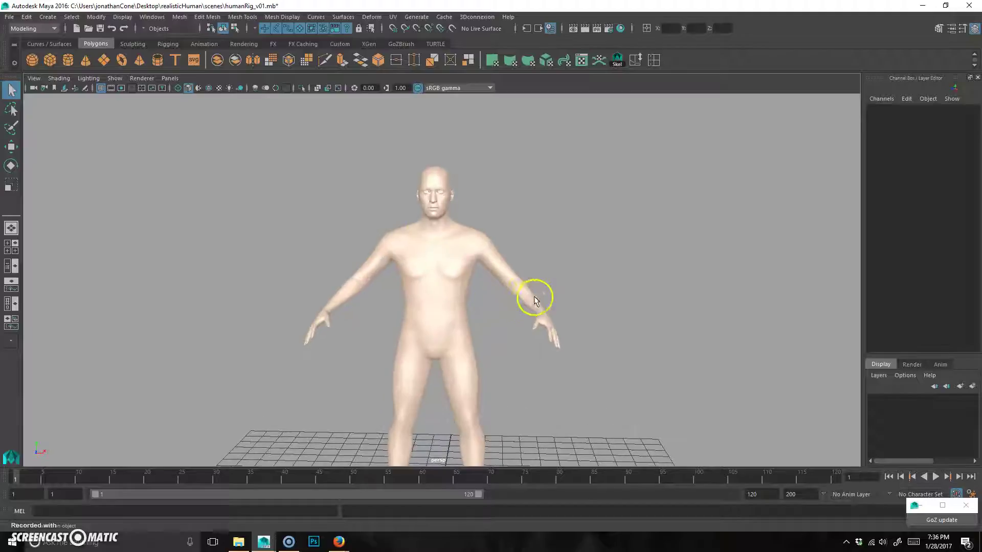
Step: Start face selection on the body mesh and turn off its smooth preview
scroll(438, 314, "up", 2)
scroll(434, 335, "up", 3)
left_click_drag(517, 283, 430, 263, "alt")
left_click(423, 280)
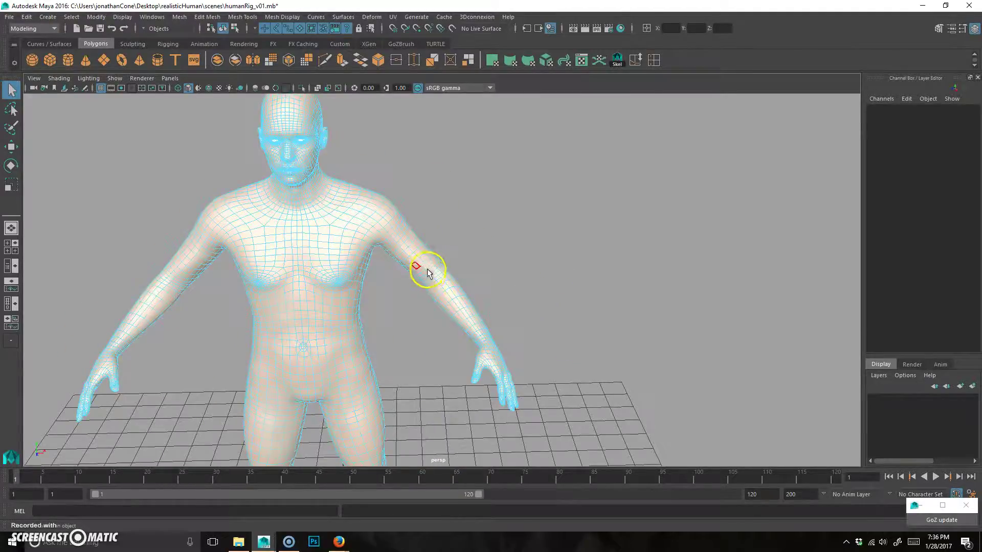
key("1")
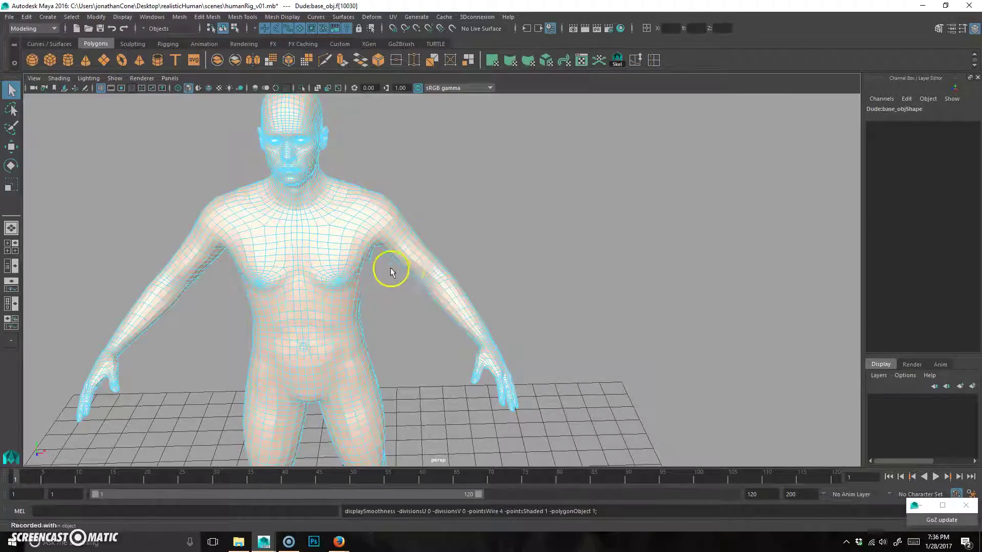
Step: Select the faces of the character's left hand and the wrist just above it
scroll(436, 312, "up", 3)
left_click_drag(430, 259, 445, 274, "alt")
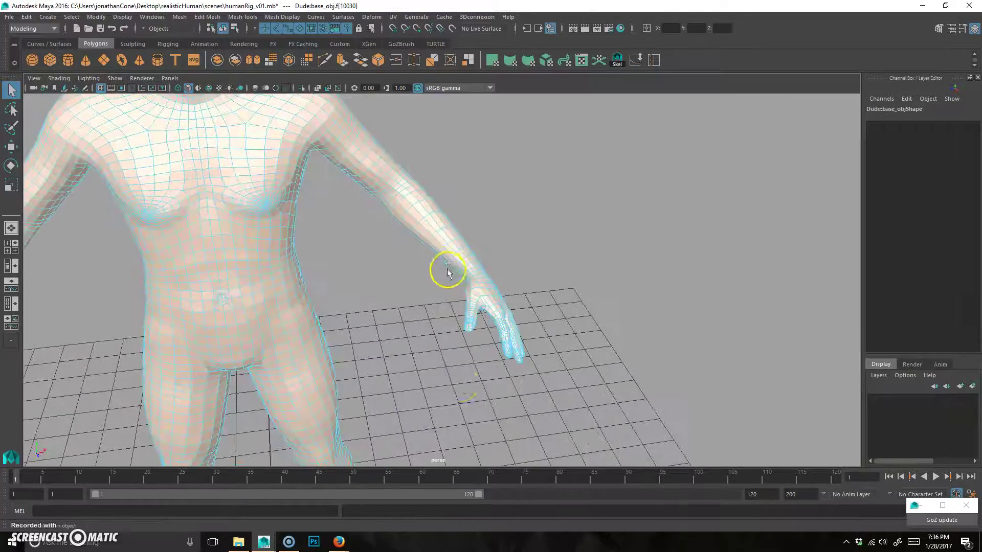
left_click_drag(589, 288, 615, 274)
scroll(558, 268, "up", 4)
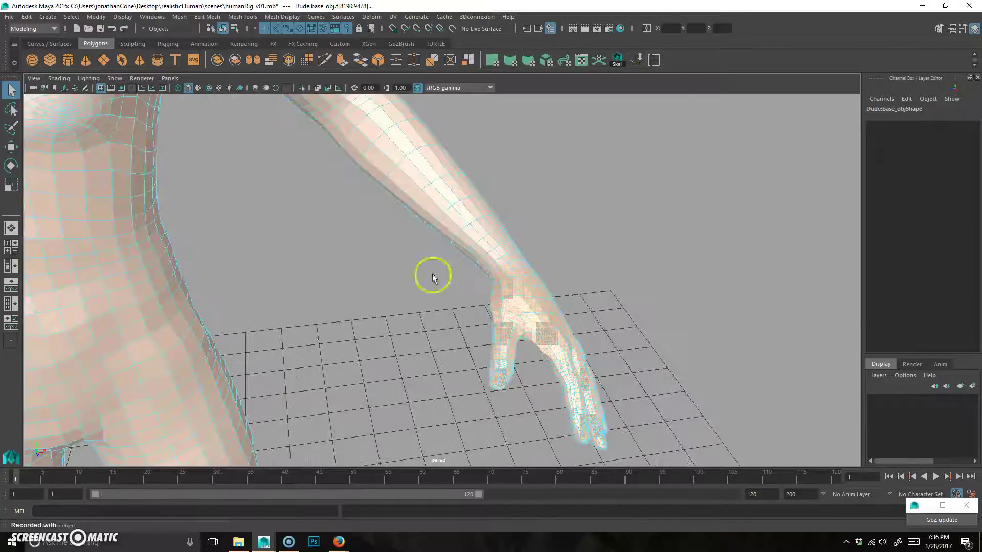
middle_click_drag(517, 259, 504, 232, "alt")
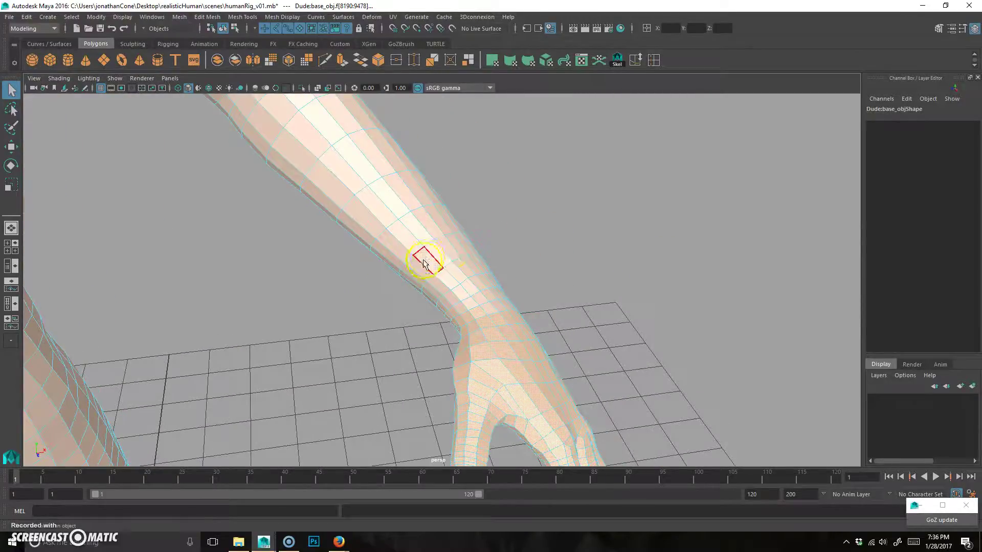
left_click_drag(436, 254, 448, 324, "shift")
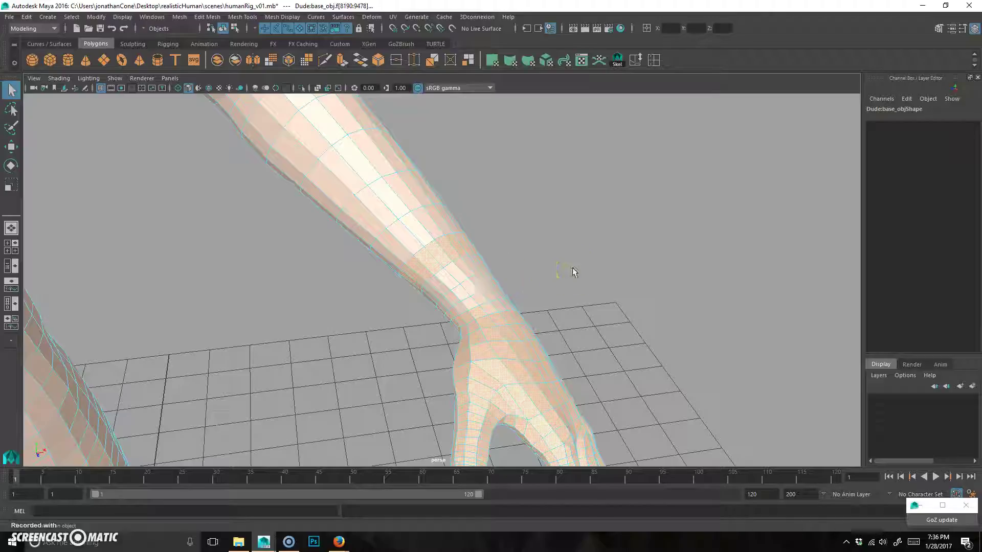
Step: Grow the face selection from the left hand up the forearm and upper arm toward the shoulder
key("shift+period")
key("shift+period")
key("shift+period")
key("shift+period")
key("shift+period")
left_click_drag(487, 314, 357, 340, "alt")
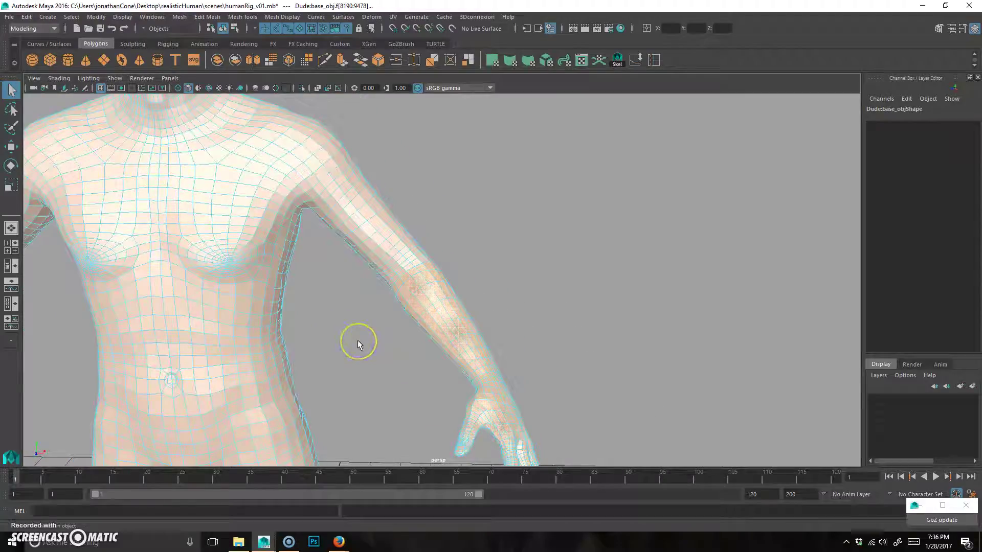
key("shift+period")
key("shift+period")
key("shift+period")
key("shift+period")
key("shift+comma")
key("shift+comma")
key("shift+comma")
key("shift+comma")
mouse_move(405, 256)
left_mouse_down("alt")
mouse_move(387, 254)
mouse_move(392, 247)
left_mouse_up("alt")
middle_click_drag(336, 140, 399, 294, "alt")
right_click_drag(243, 272, 457, 253, "alt")
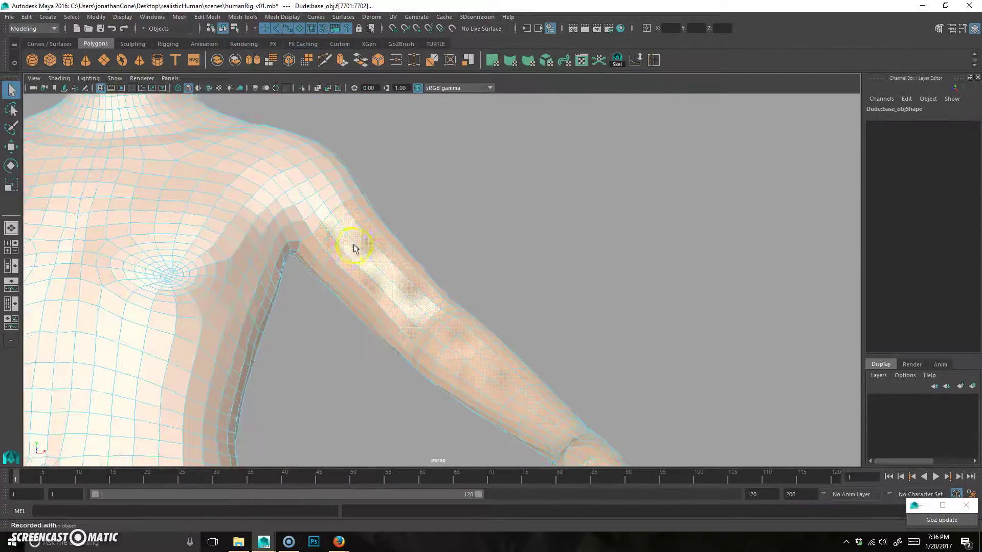
left_click_drag(427, 237, 490, 304, "alt")
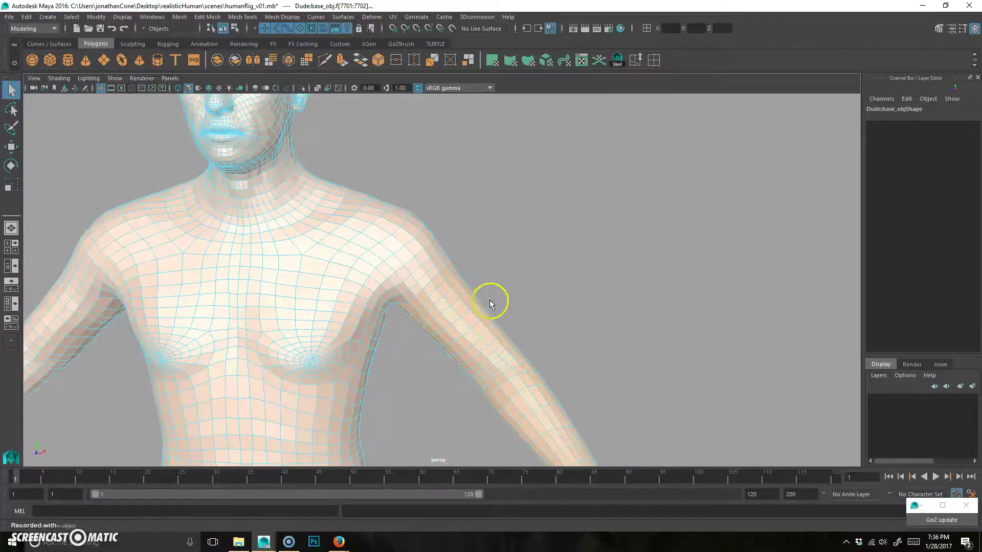
left_click_drag(451, 274, 480, 284, "alt")
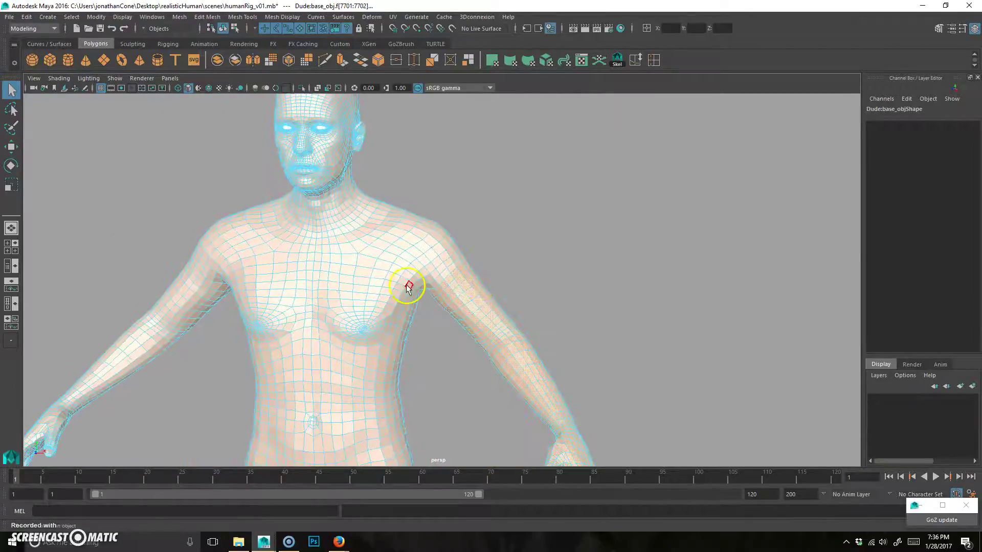
Step: Enable soft selection with a small falloff around the left shoulder, and frame the upper body in the front view
key("b")
mouse_move(408, 290)
left_mouse_down()
mouse_move(460, 285)
mouse_move(412, 286)
left_mouse_up()
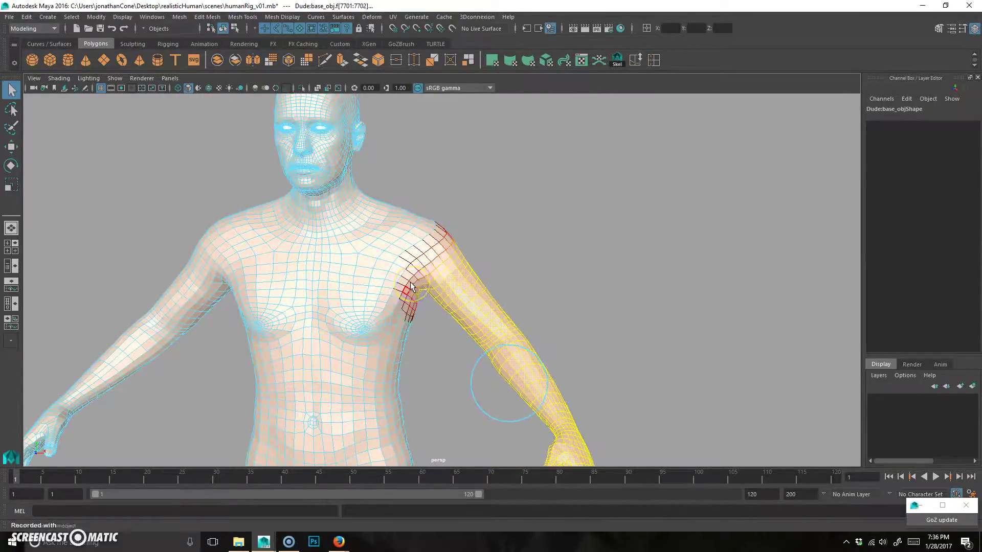
left_click_drag(300, 288, 421, 219, "alt")
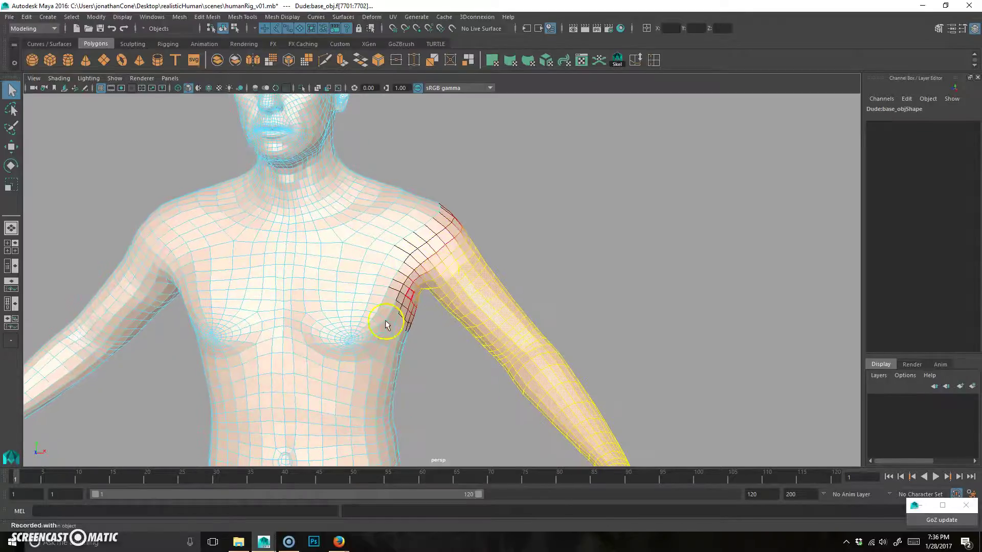
key("space")
key("space")
middle_click_drag(512, 193, 441, 457, "alt")
right_click_drag(323, 314, 398, 256, "alt")
middle_click_drag(398, 201, 416, 241, "alt")
right_click_drag(419, 241, 460, 220, "alt")
middle_click_drag(519, 189, 486, 279, "alt")
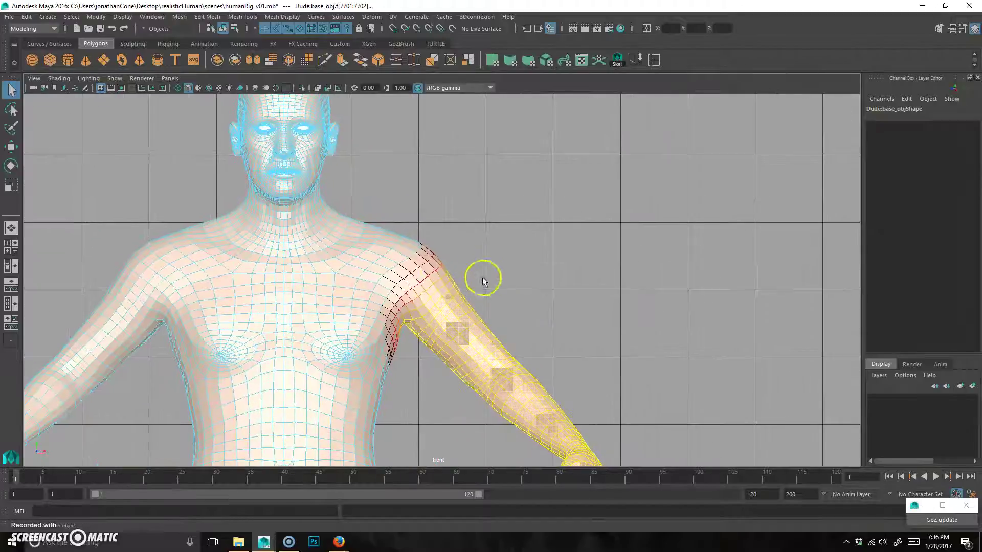
Step: Add the remaining left shoulder and armpit faces to the selection and reduce the soft selection falloff
left_click_drag(435, 322, 431, 329, "ctrl+shift")
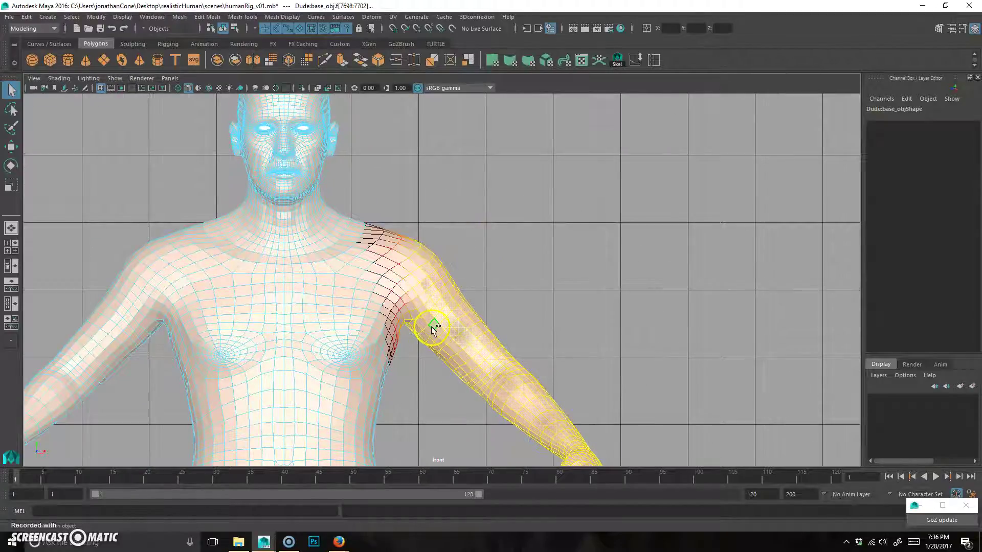
left_click_drag(465, 204, 453, 237, "ctrl+shift")
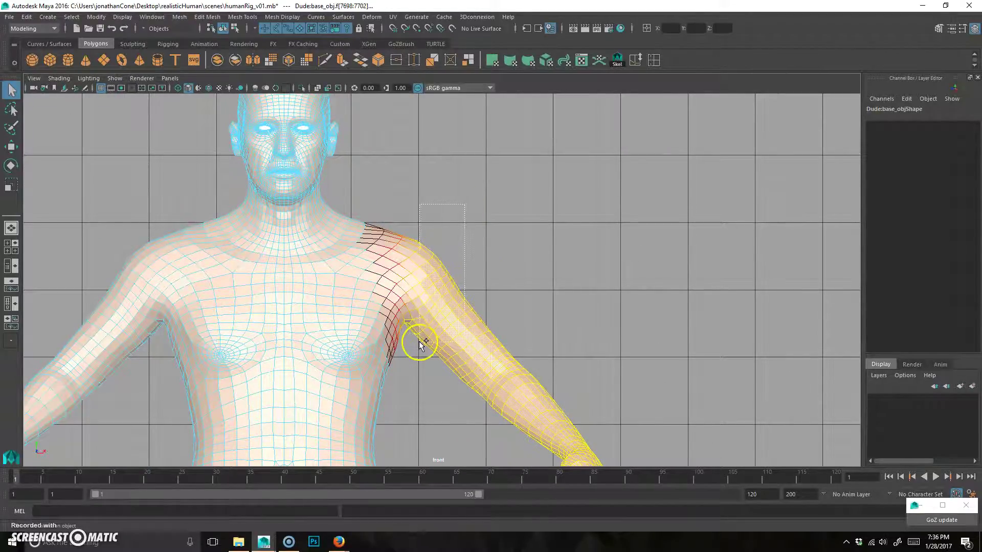
left_click_drag(419, 342, 420, 341, "ctrl+shift")
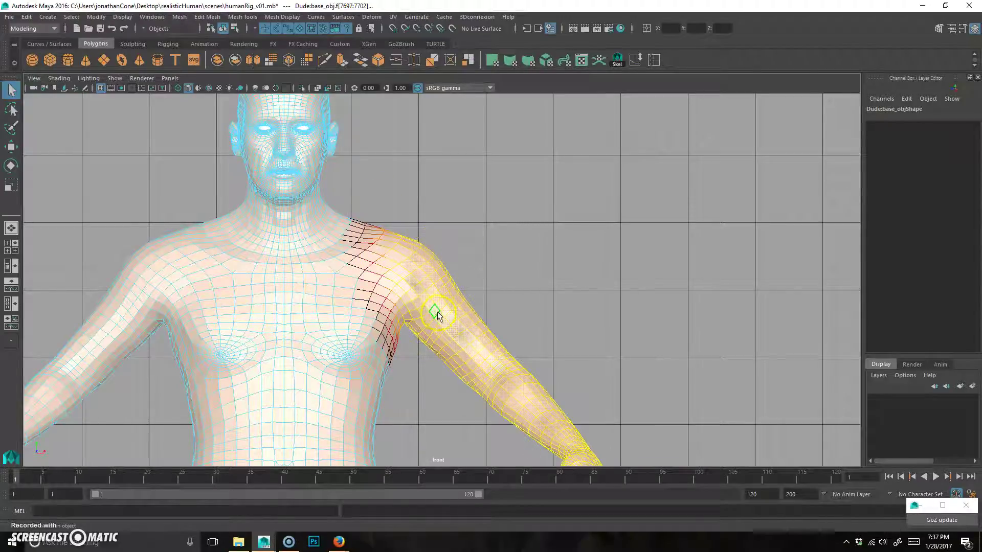
left_click_drag(442, 312, 422, 314)
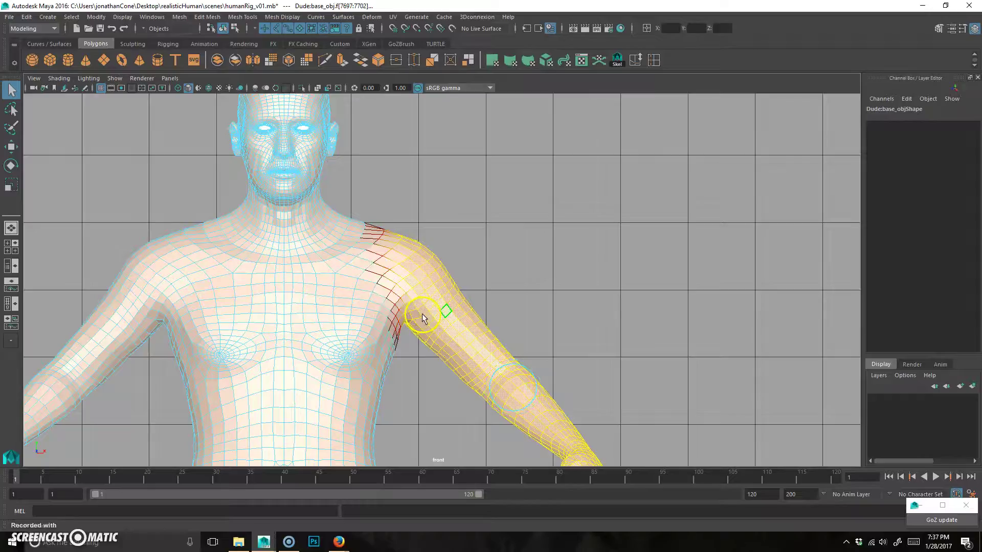
Step: Move the rotation pivot of the left arm to the shoulder joint and rotate the arm up to horizontal
middle_click_drag(517, 297, 528, 276, "alt")
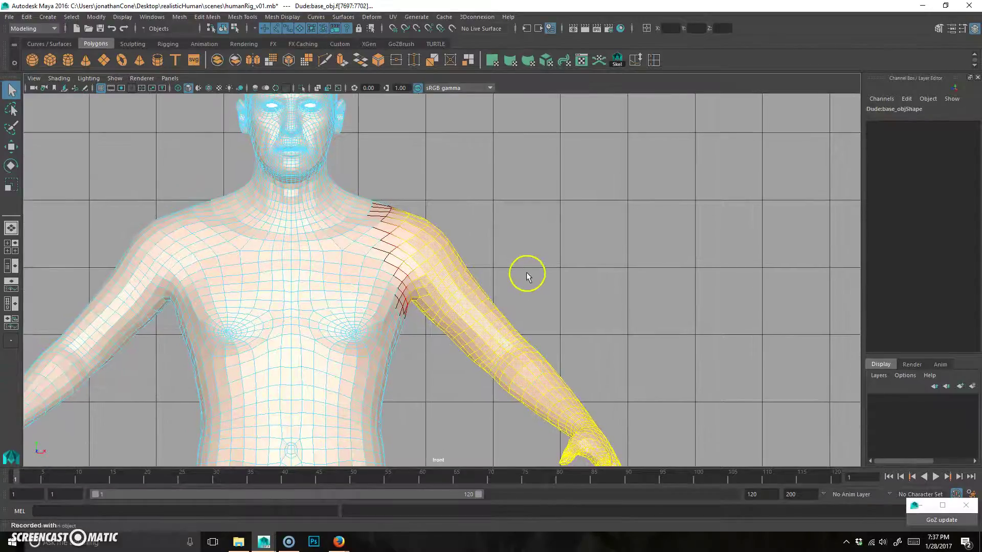
key("e")
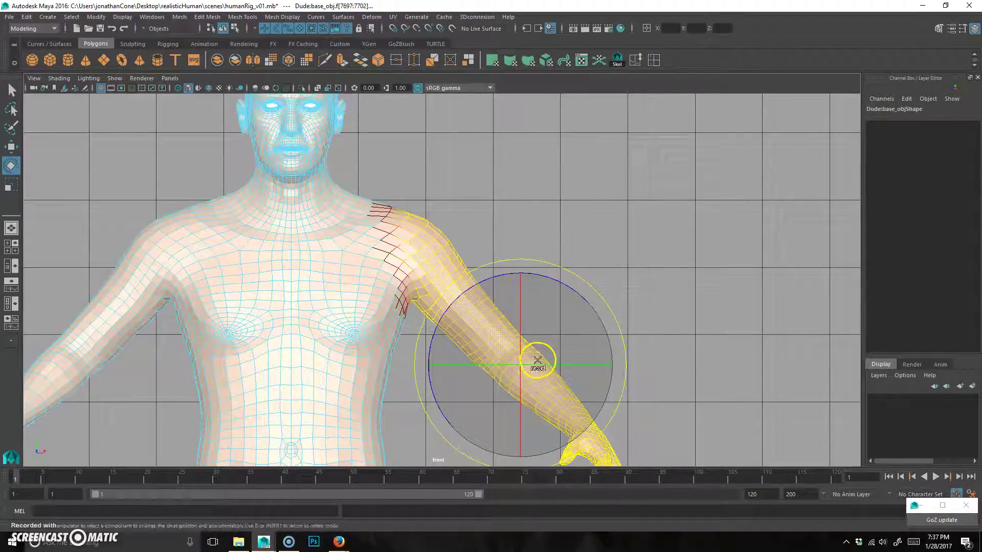
key("d")
left_click_drag(521, 349, 411, 243)
left_click_drag(487, 205, 451, 105)
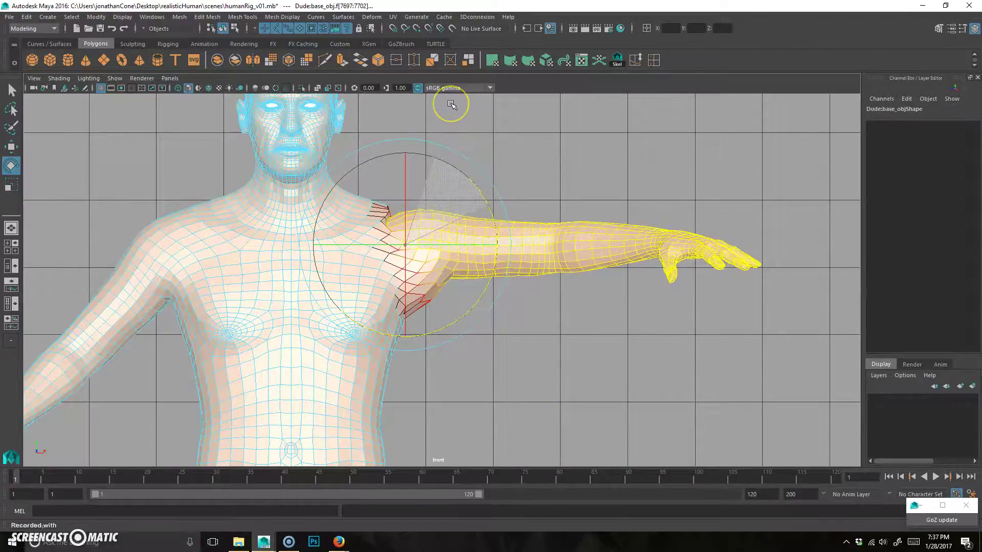
left_click_drag(451, 105, 452, 104)
Step: Raise the left arm slightly and shift it toward the torso with a wider soft selection falloff
key("w")
left_click_drag(474, 174, 481, 160)
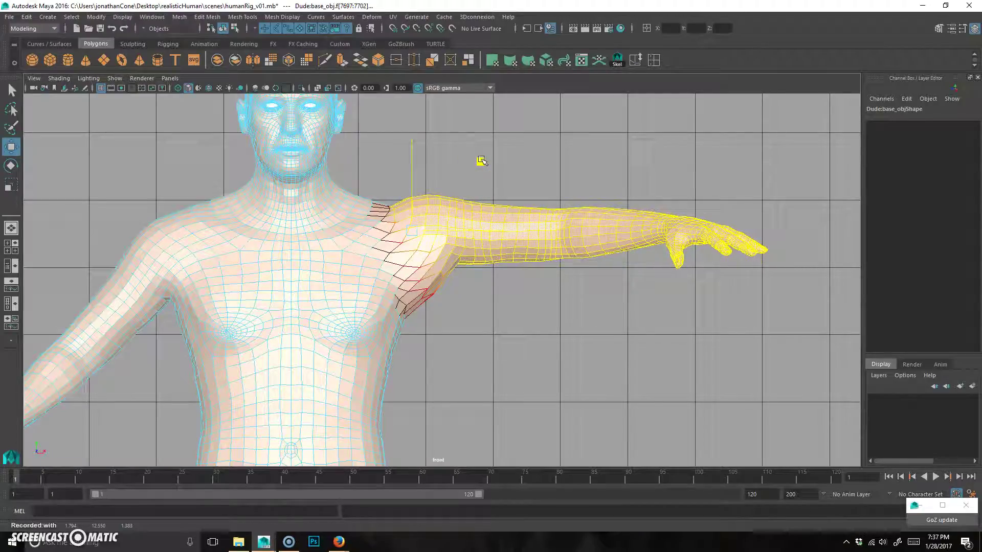
key("b")
left_click_drag(415, 235, 430, 230)
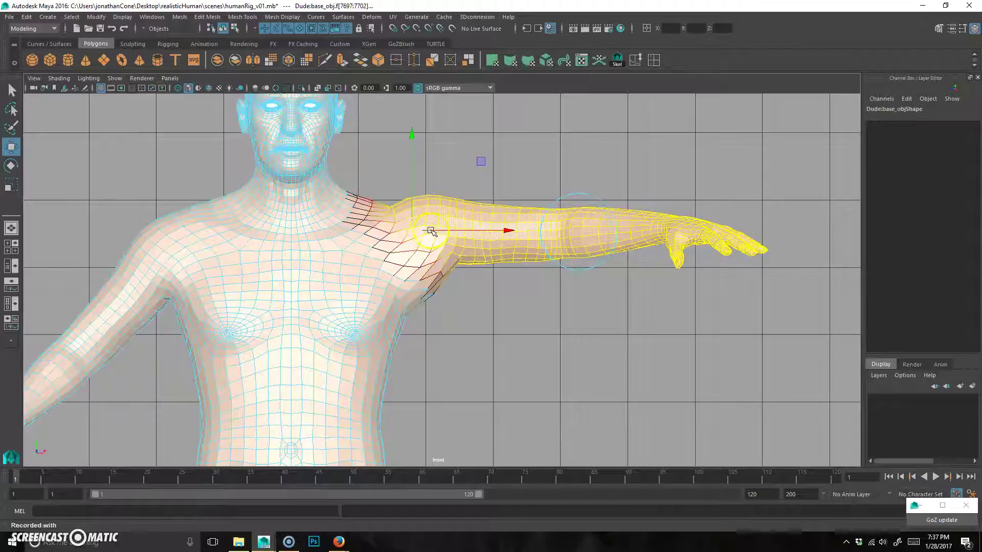
left_click_drag(511, 231, 499, 230)
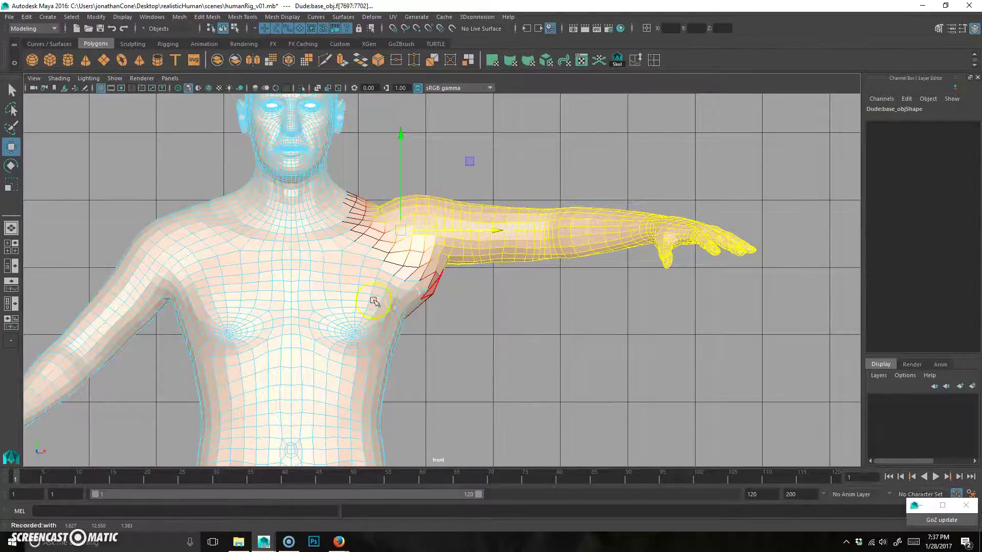
Step: Undo the left arm's moves, rotation and pivot change
scroll(374, 302, "down", 6)
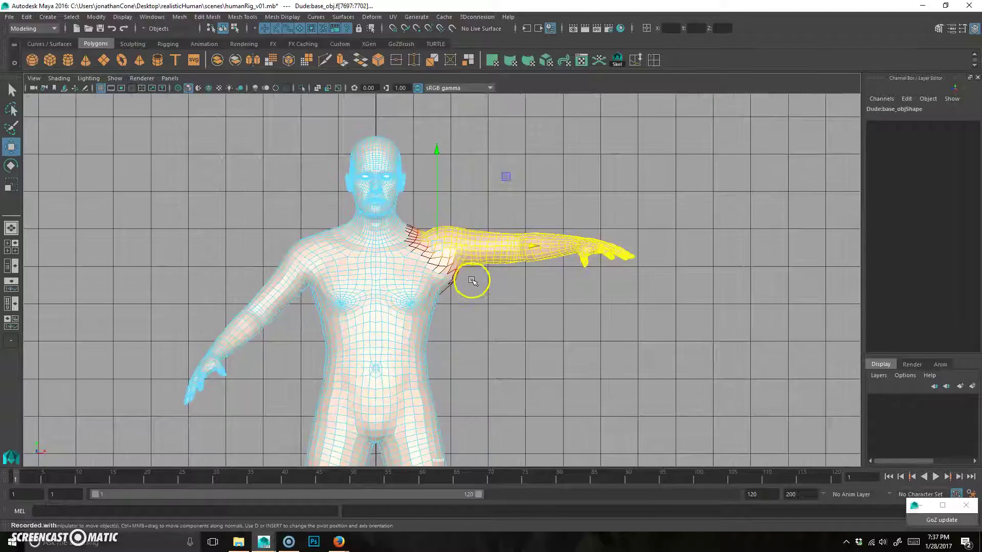
key("ctrl+z")
key("ctrl+z")
key("ctrl+z")
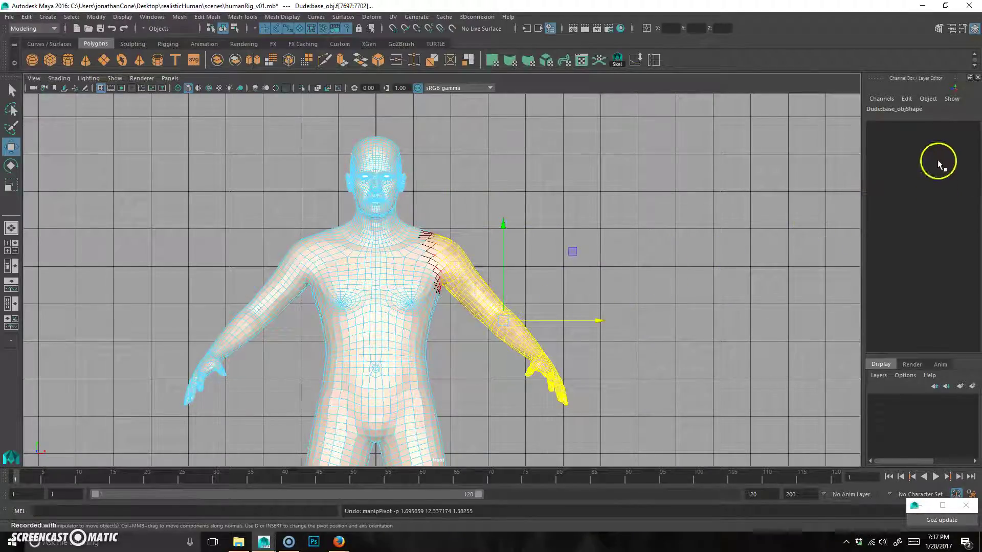
Step: Set the symmetry option in the Modeling Toolkit to Object X
left_click(940, 29)
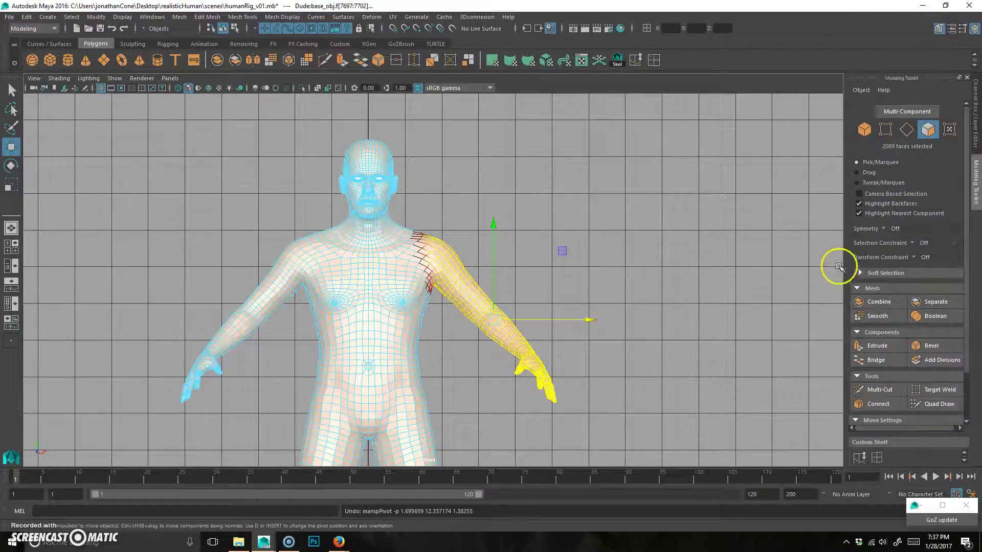
left_click(880, 230)
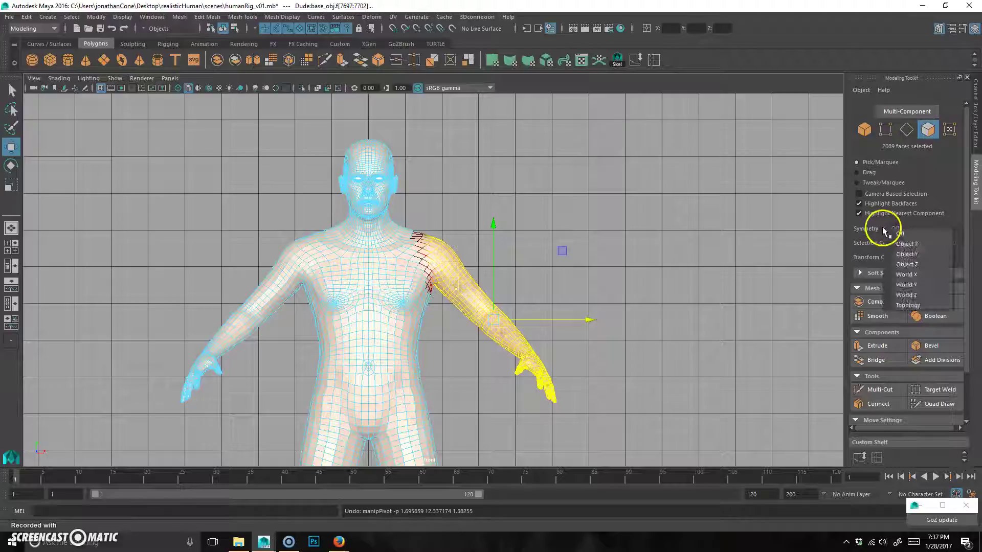
left_click(898, 242)
Step: Extend the face selection to the whole right arm, from shoulder to hand, so both arms are selected
left_click_drag(475, 222, 433, 291, "ctrl+shift")
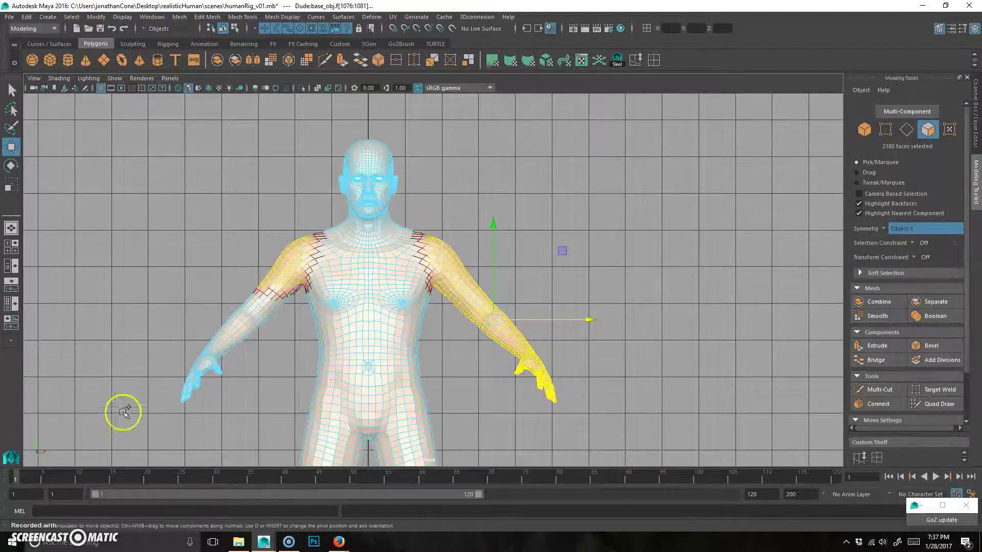
left_click_drag(282, 432, 135, 244, "ctrl+shift")
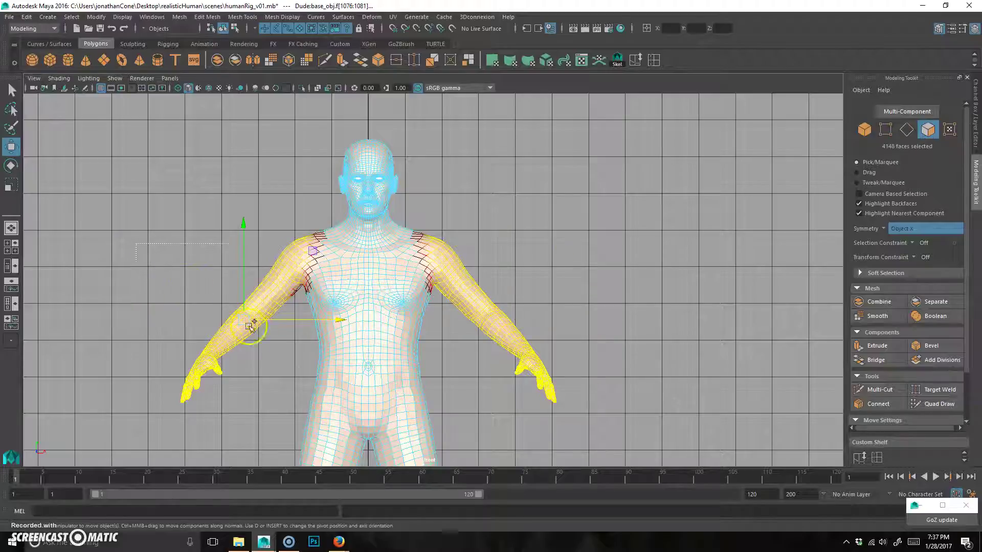
left_click_drag(301, 343, 301, 344, "ctrl+shift")
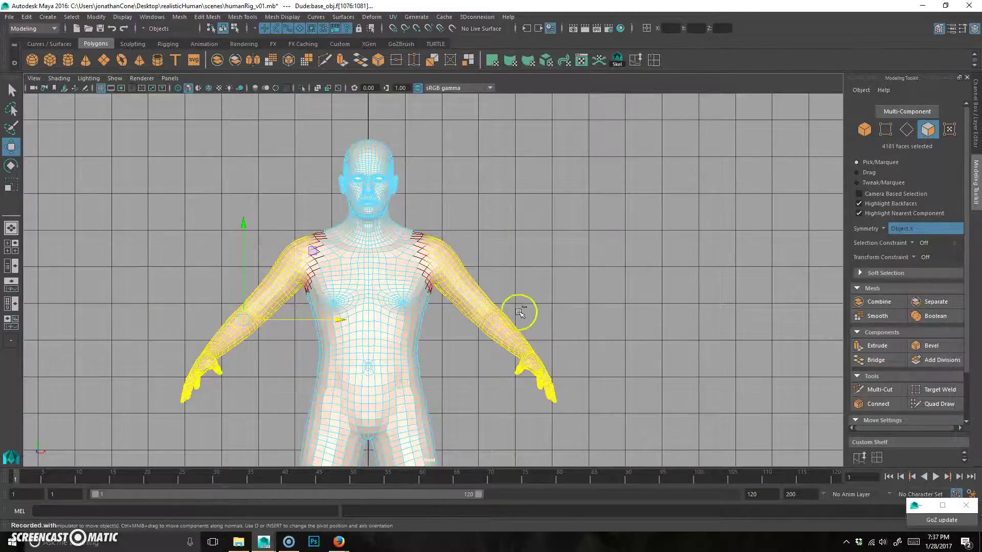
Step: Refine the mirrored face selection around both shoulders and armpits, leaving out the side faces of the torso
left_click_drag(404, 206, 432, 324, "ctrl")
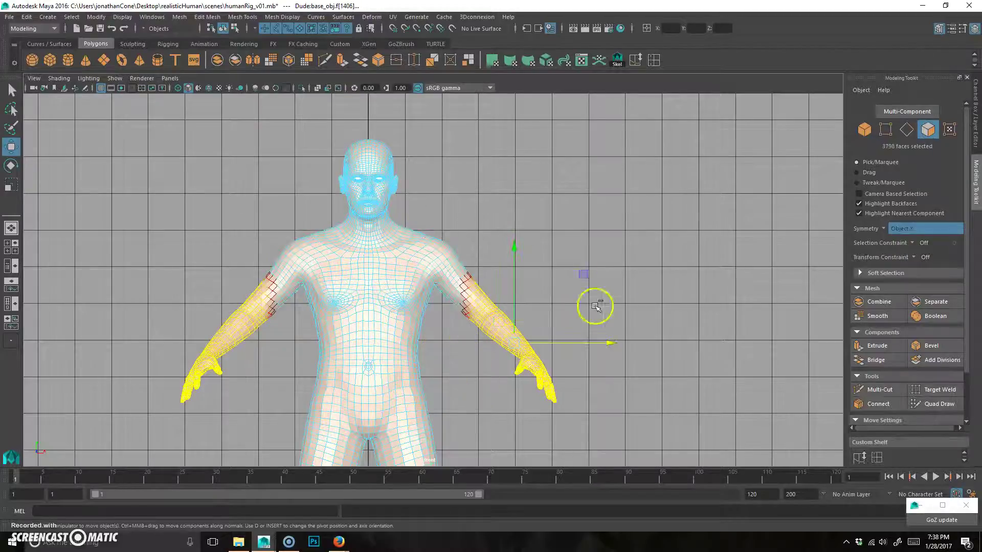
left_click_drag(459, 427, 486, 244, "ctrl")
left_click_drag(511, 184, 437, 337, "ctrl")
scroll(557, 303, "up", 5)
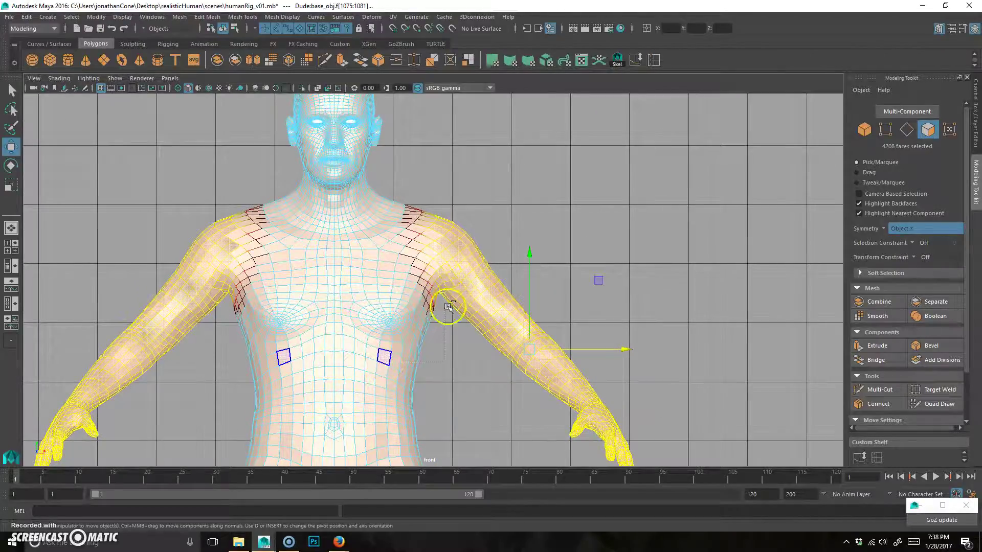
left_click_drag(445, 278, 446, 280, "ctrl")
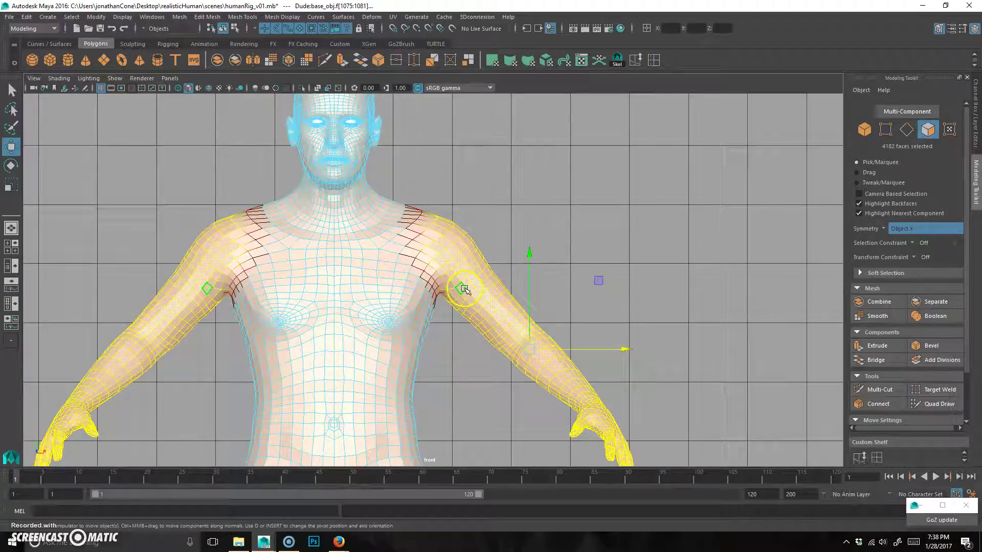
Step: Move the pivot to the left shoulder joint and rotate both arms symmetrically up to horizontal
key("d")
left_click_drag(537, 346, 443, 237)
key("d")
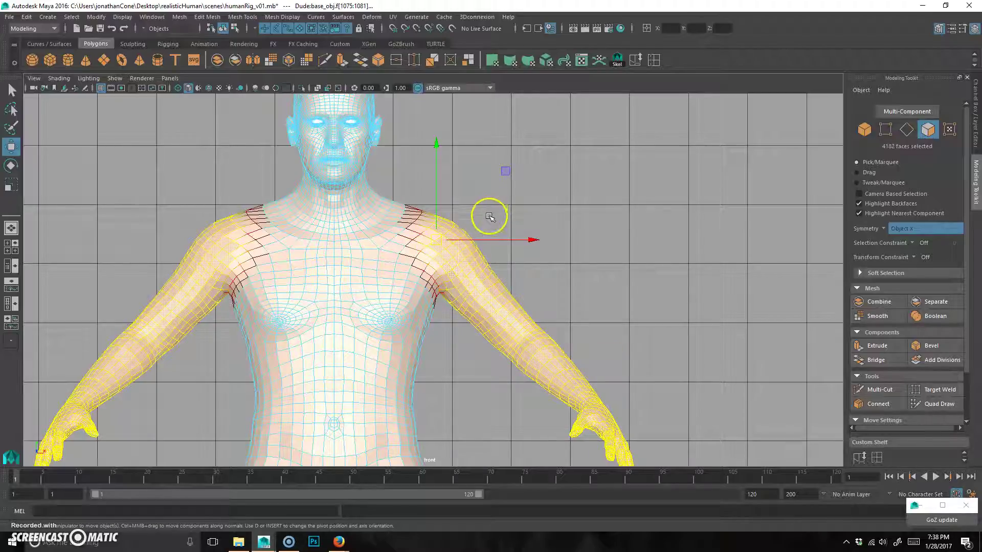
key("e")
left_click_drag(517, 272, 513, 205)
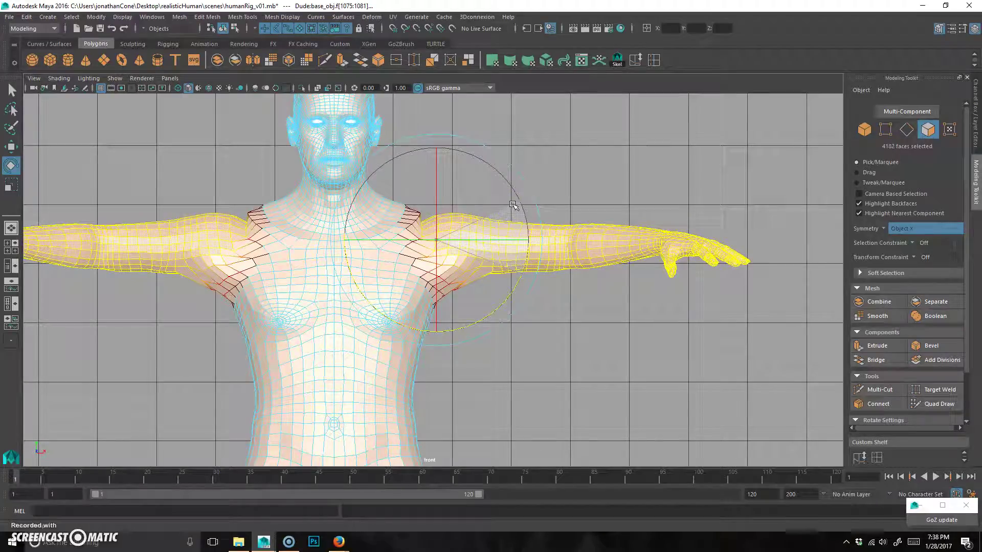
Step: Finish rotating both arms to horizontal, reduce the soft selection radius, and move the arms slightly up and inward toward the shoulders
left_click_drag(513, 204, 499, 213)
key("w")
middle_click_drag(511, 172, 515, 159)
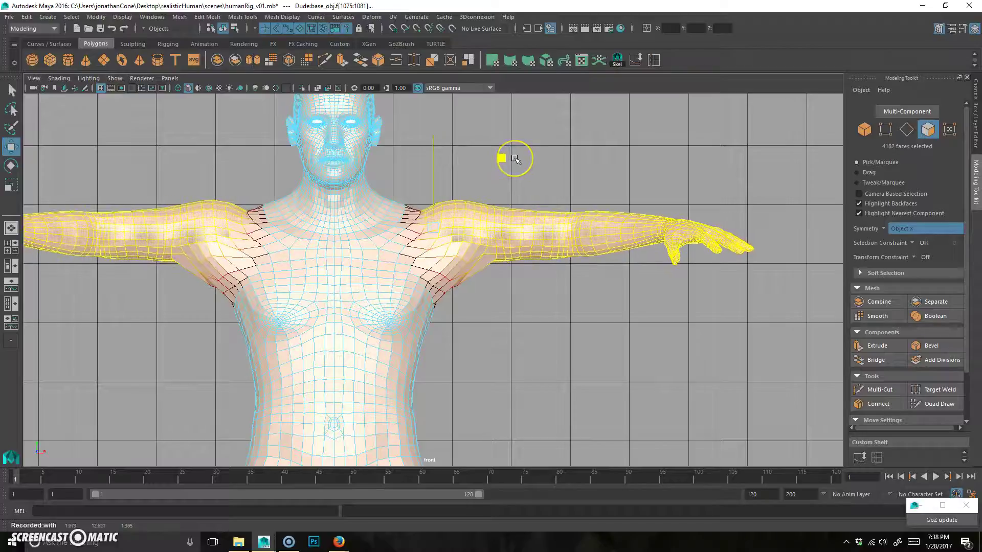
key("b")
left_click_drag(454, 249, 469, 240)
left_click_drag(500, 158, 485, 160)
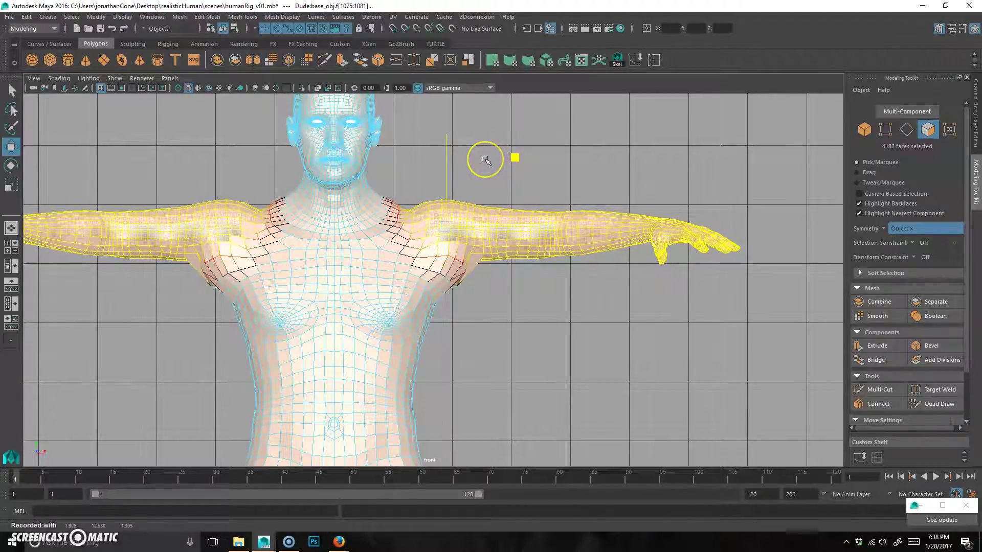
left_click(520, 335)
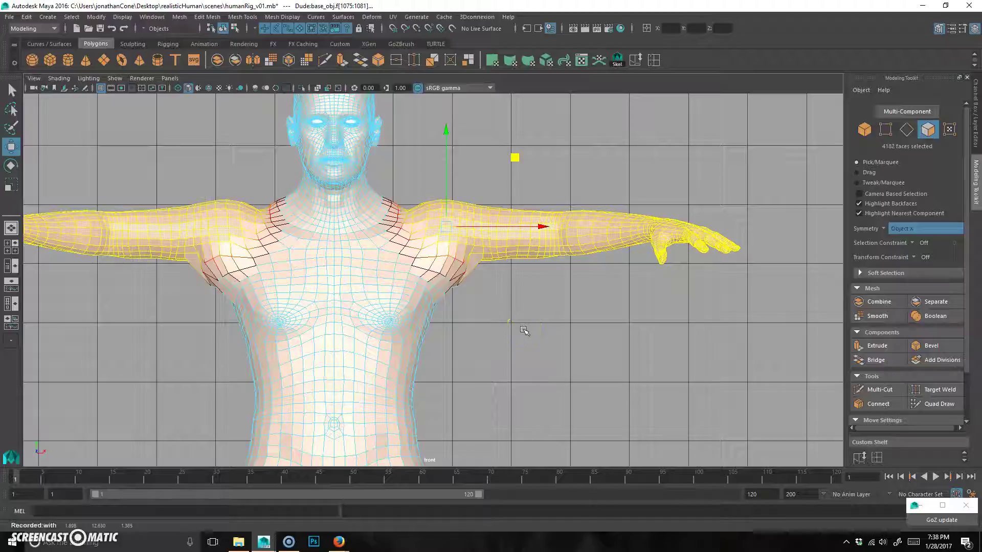
left_click(525, 326)
Step: Clear the arm selection and examine the bend of the left elbow and forearm from above
left_click(479, 233)
key("space")
key("space")
left_click_drag(596, 248, 625, 347, "alt")
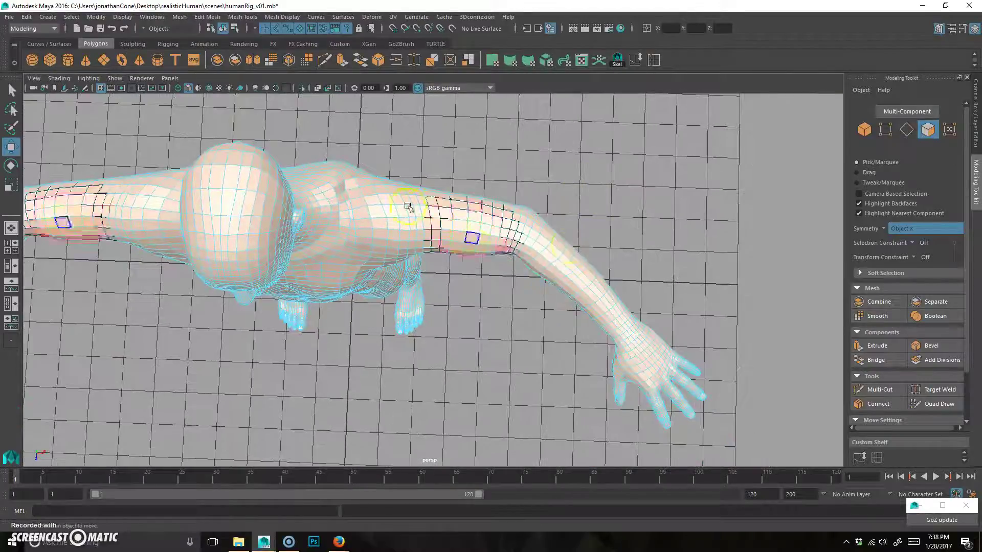
left_click(460, 234)
left_click(575, 280)
left_click(621, 338)
left_click(525, 268)
double_click(498, 235)
double_click(593, 283)
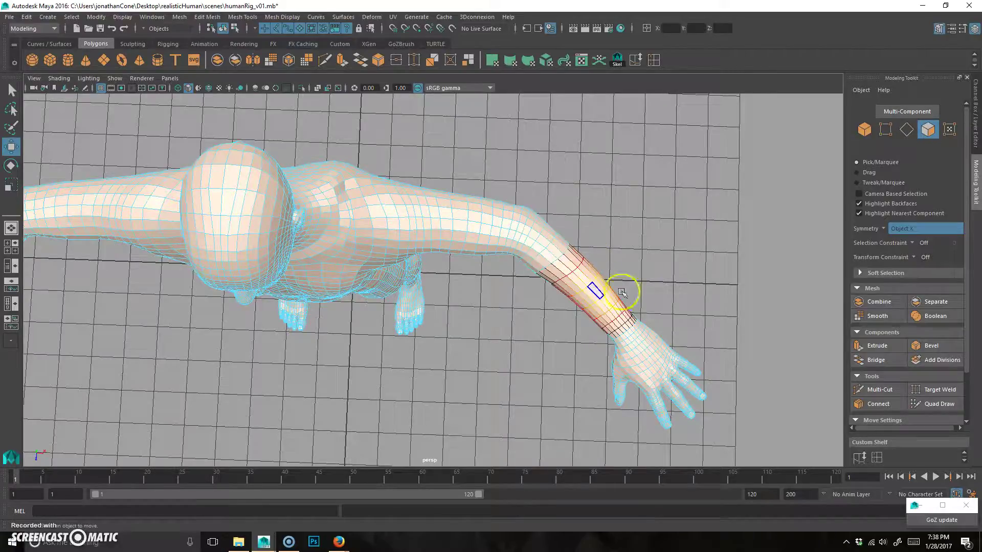
Step: Select all faces of both hands symmetrically and add the face loop around the forearms
left_click_drag(593, 284, 562, 233, "alt")
middle_click_drag(562, 233, 541, 224, "alt")
left_click_drag(410, 410, 676, 255)
scroll(544, 282, "up", 3)
left_click_drag(449, 237, 404, 201, "alt")
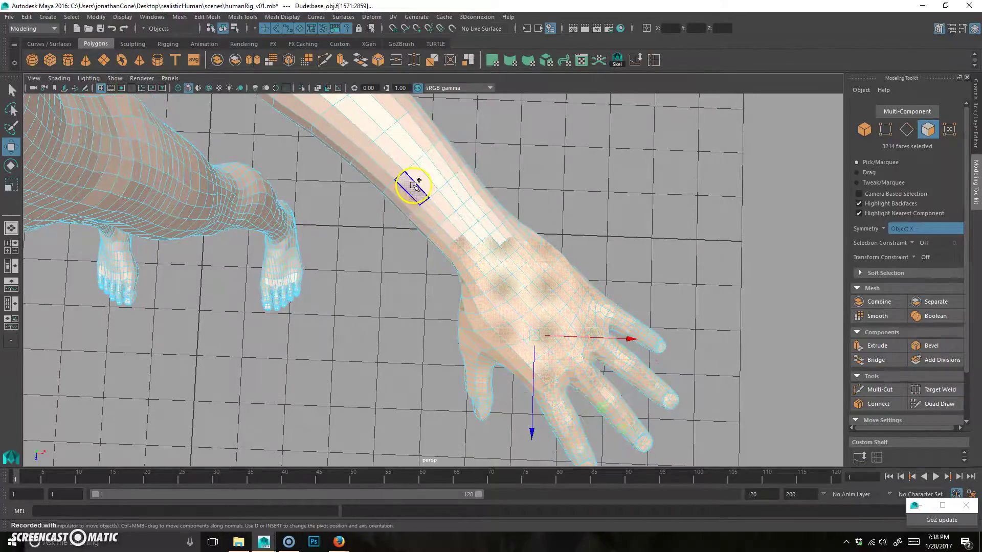
double_click(404, 197, "shift")
Step: Grow the mirrored face selection from the hands up the forearms to the elbows
key("shift+period")
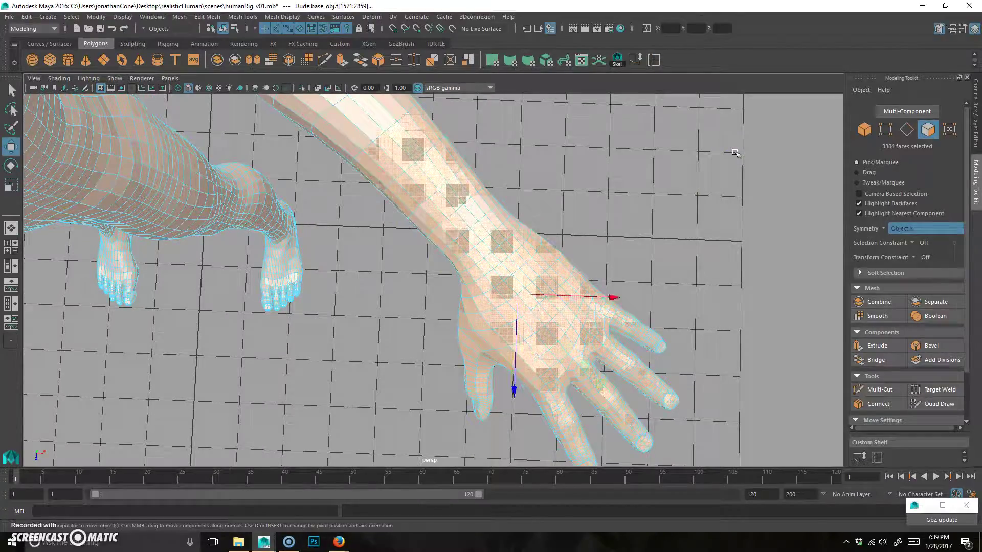
key("shift+period")
key("shift+period")
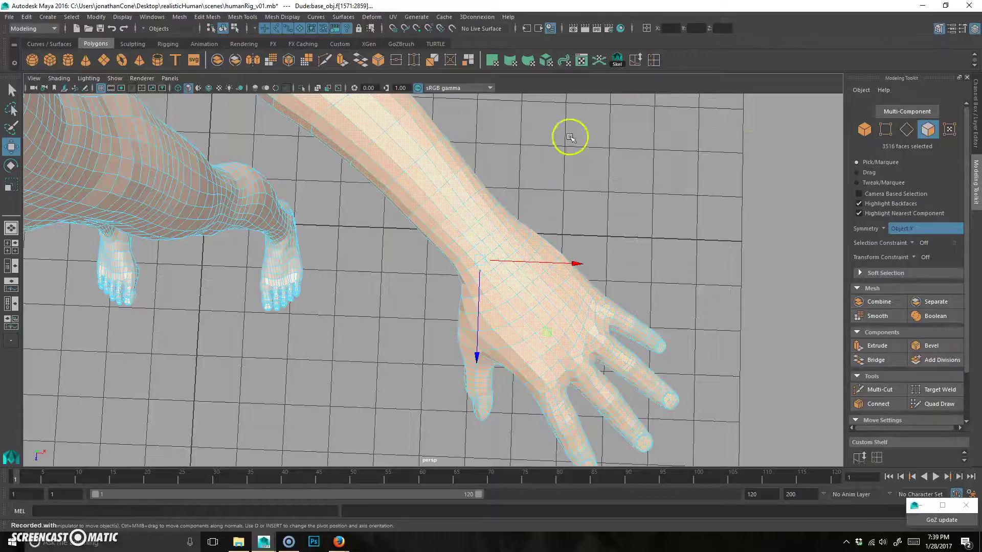
right_click_drag(489, 193, 324, 202, "alt")
middle_click_drag(324, 202, 404, 290, "alt")
key("shift+period")
key("shift+period")
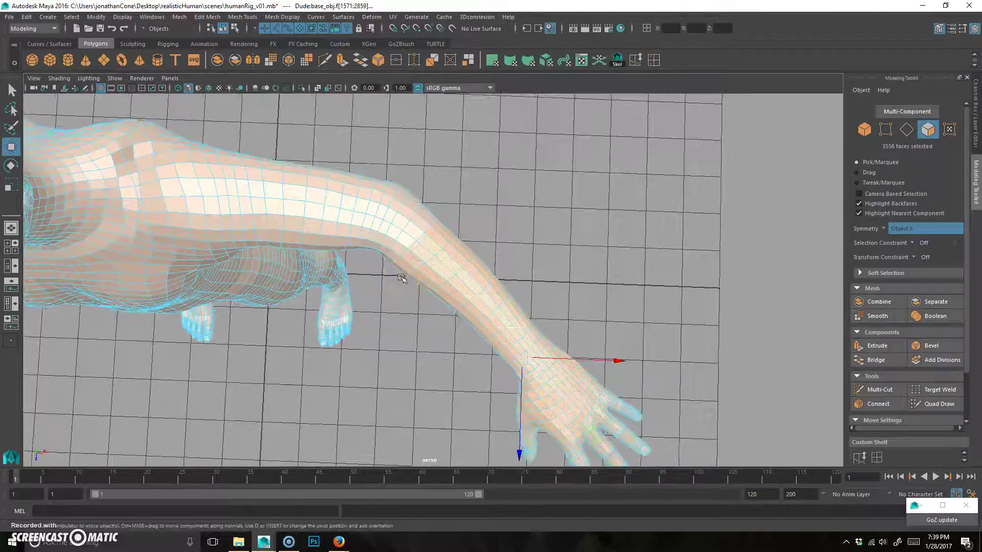
key("shift+period")
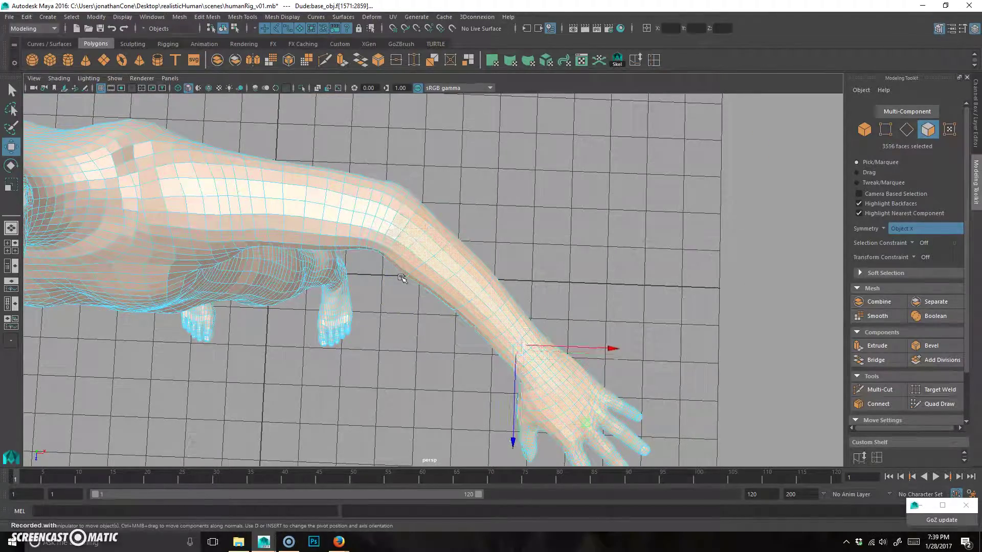
right_click_drag(402, 278, 425, 251, "alt")
Step: Reduce the soft selection radius so the falloff covers only a narrow band at the elbows
key("b")
left_click_drag(421, 290, 387, 285)
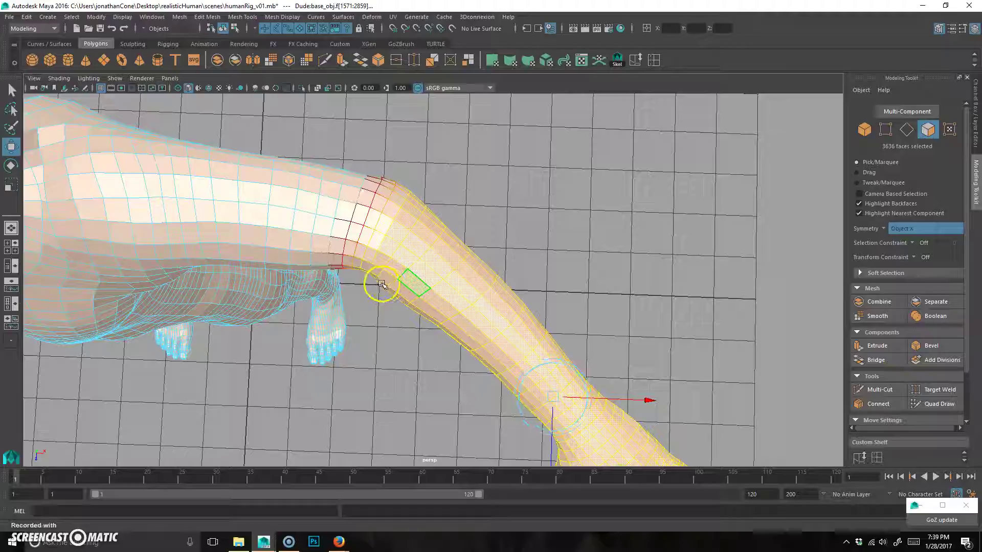
right_click_drag(514, 253, 457, 261, "alt")
middle_click_drag(458, 261, 481, 277, "alt")
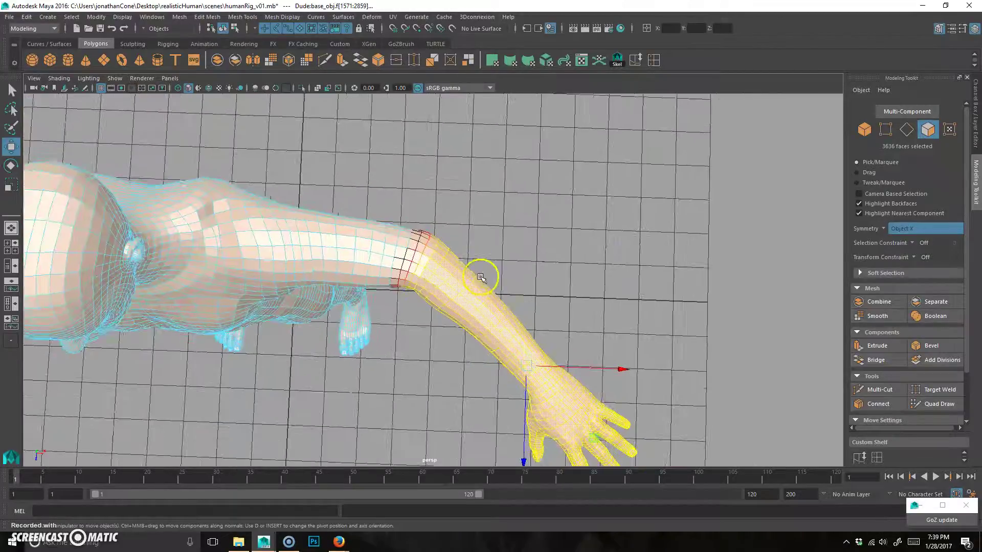
Step: Move the pivot to the left elbow in the top view and rotate both forearms backward until they line up with the upper arms
key("space")
key("space")
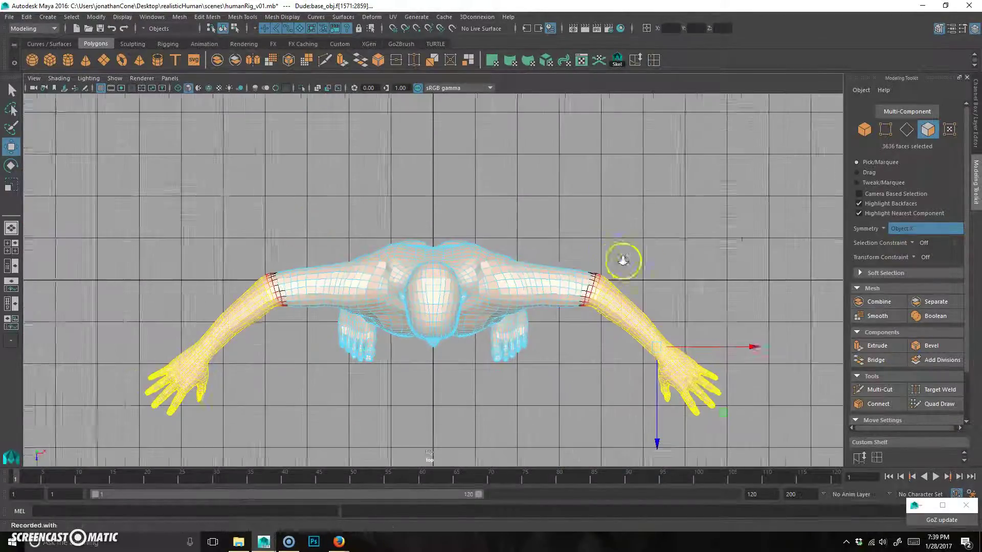
middle_click_drag(614, 261, 432, 234, "alt")
right_click_drag(431, 235, 478, 250, "alt")
key("d")
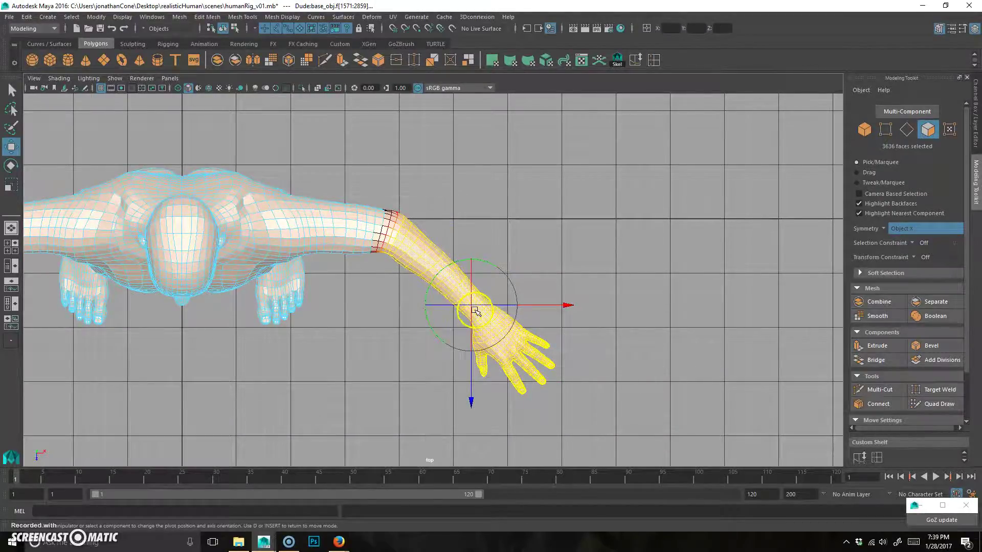
left_click_drag(475, 310, 392, 233)
key("Insert")
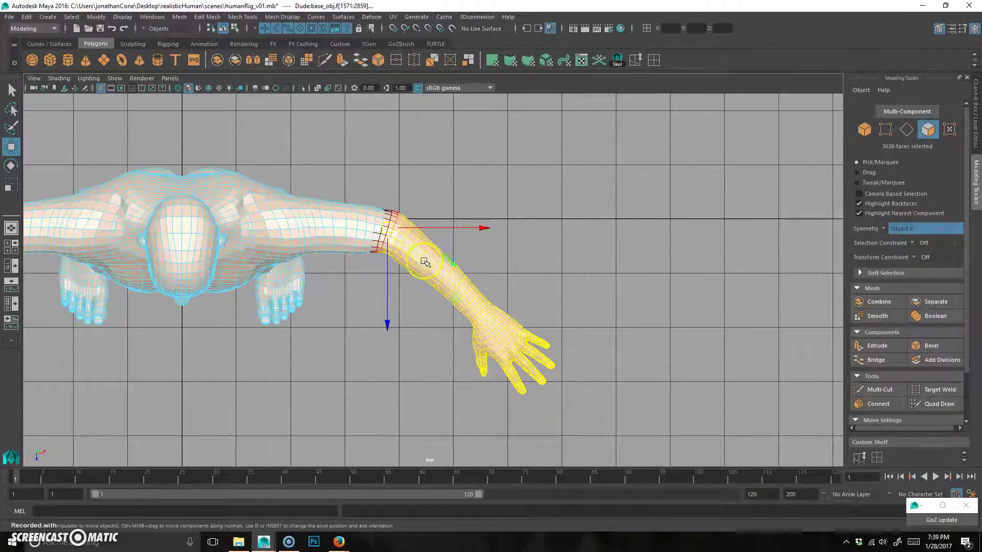
left_click_drag(457, 284, 502, 243)
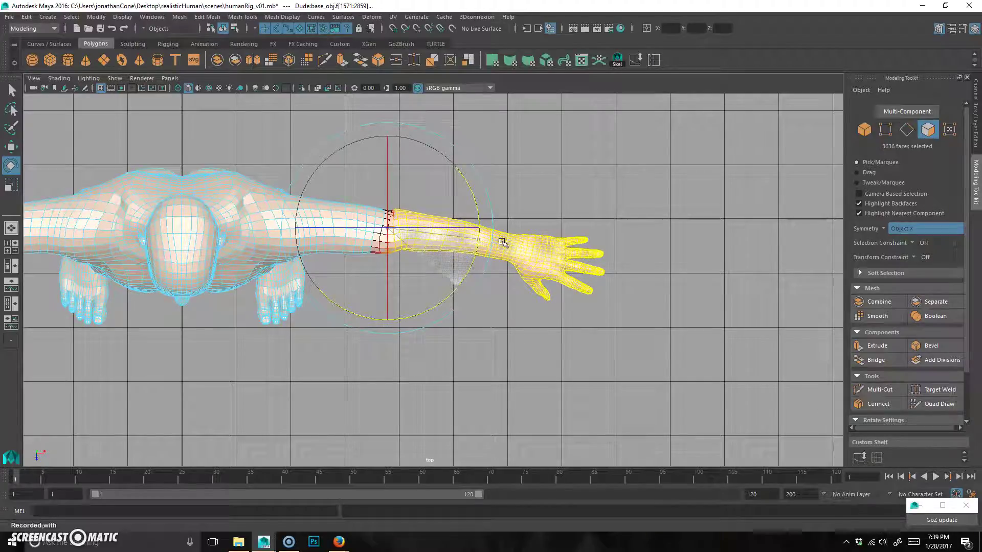
left_click_drag(502, 242, 506, 240)
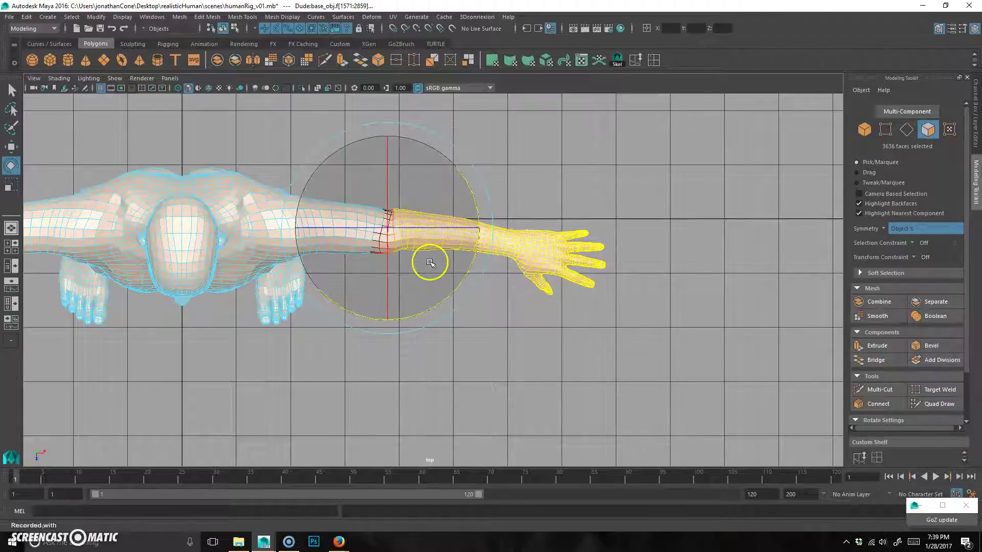
key("w")
left_click_drag(457, 295, 458, 296)
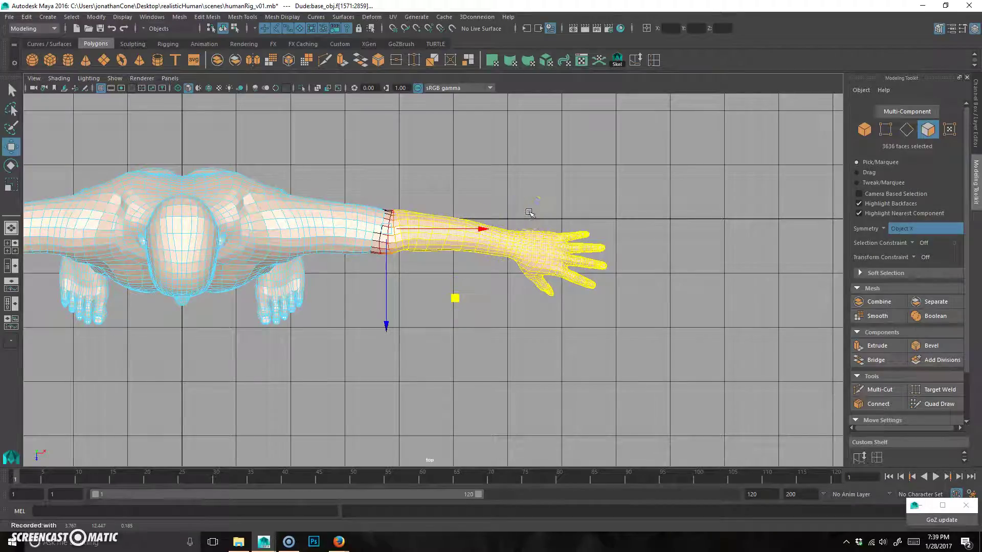
Step: Grow the mirrored face selection from the elbows up the upper arms to the shoulders
key("shift+period")
key("shift+period")
key("shift+period")
key("shift+period")
key("shift+period")
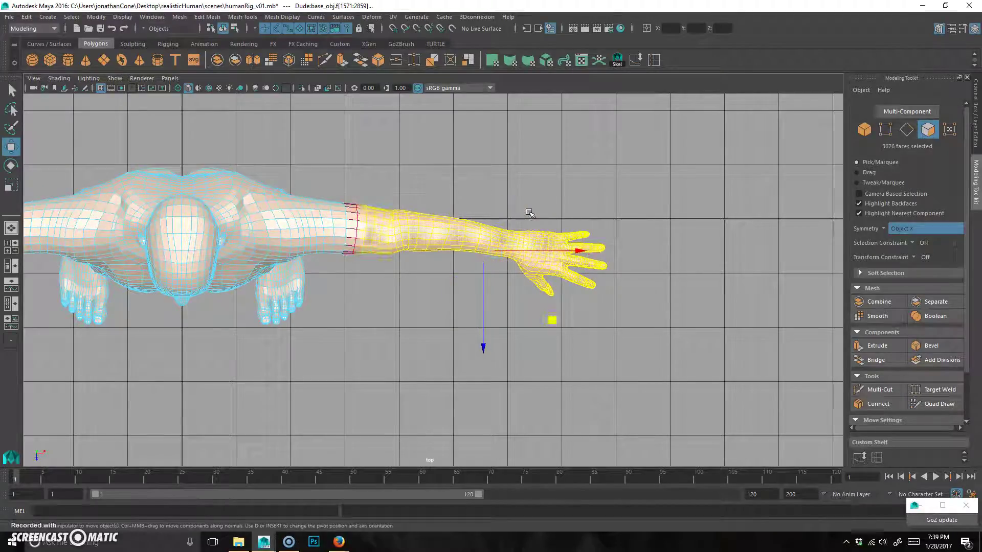
key("shift+period")
key("shift+period")
key("shift+period")
key("shift+period")
key("shift+period")
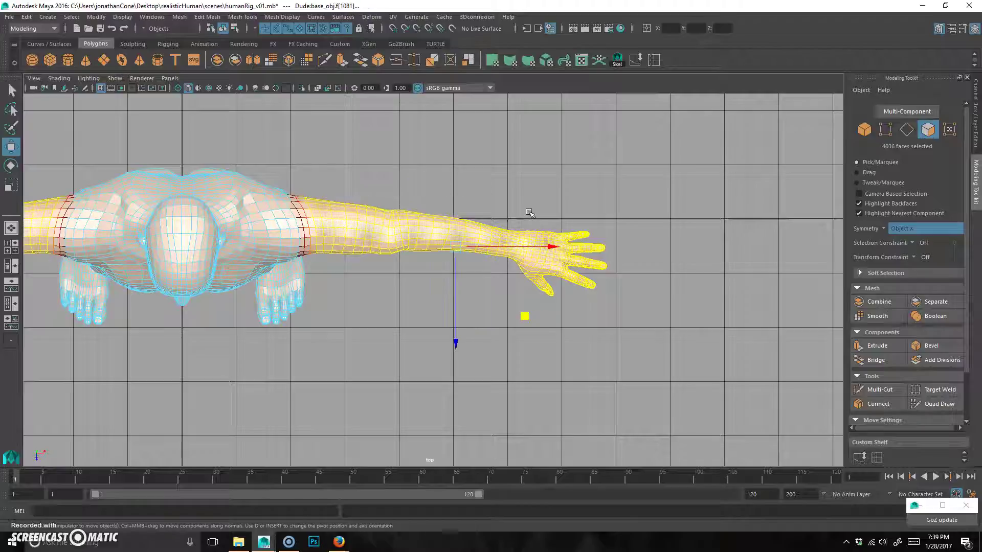
key("shift+period")
key("shift+period")
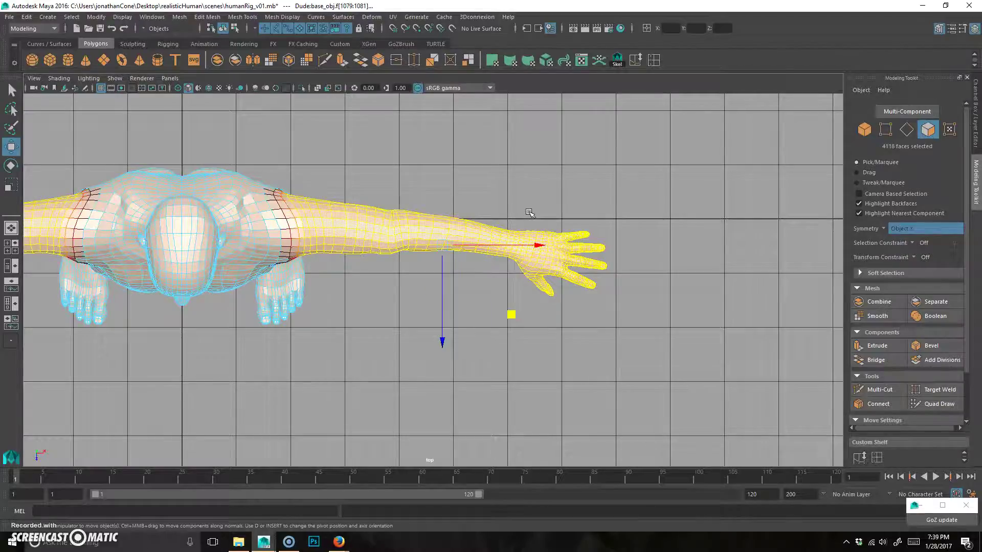
Step: Add the remaining faces around the shoulders and armpits to the mirrored arm selection
key("space")
key("space")
left_click_drag(566, 287, 548, 237, "alt")
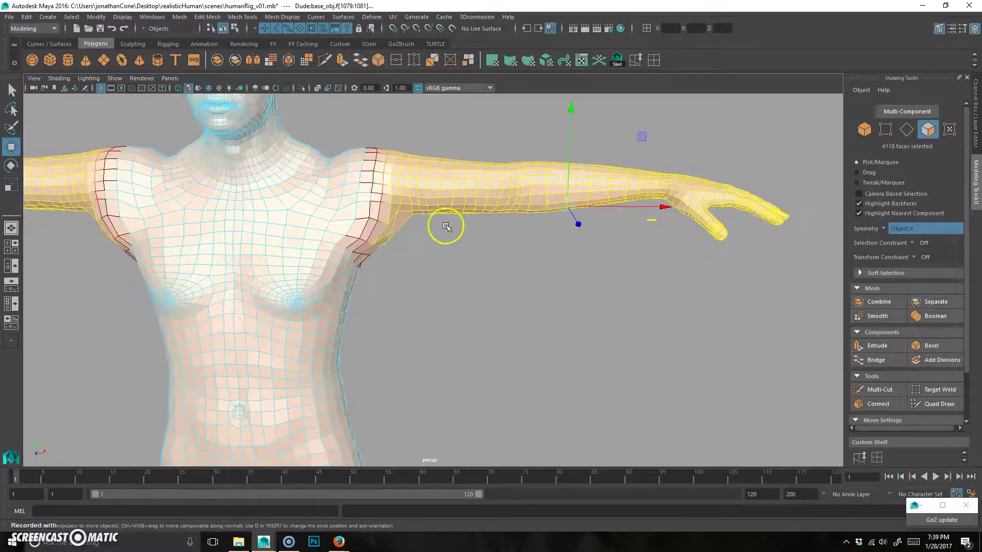
left_click_drag(387, 212, 390, 219, "ctrl+shift")
left_click_drag(432, 249, 415, 254, "alt")
left_click_drag(446, 131, 406, 263, "ctrl+shift")
Step: Move the pivot to the left shoulder joint in the top view and rotate both arms slightly backward
key("space")
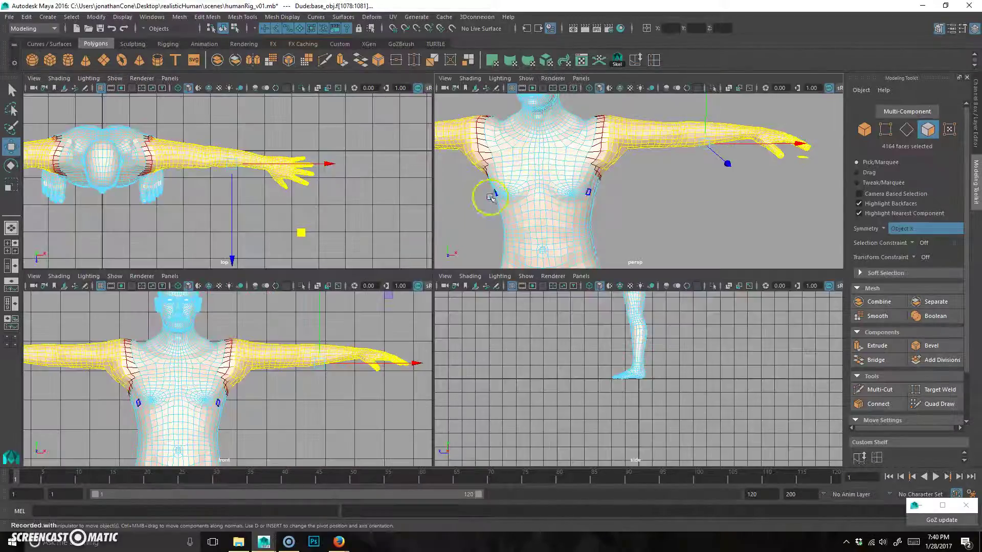
key("space")
key("space")
key("space")
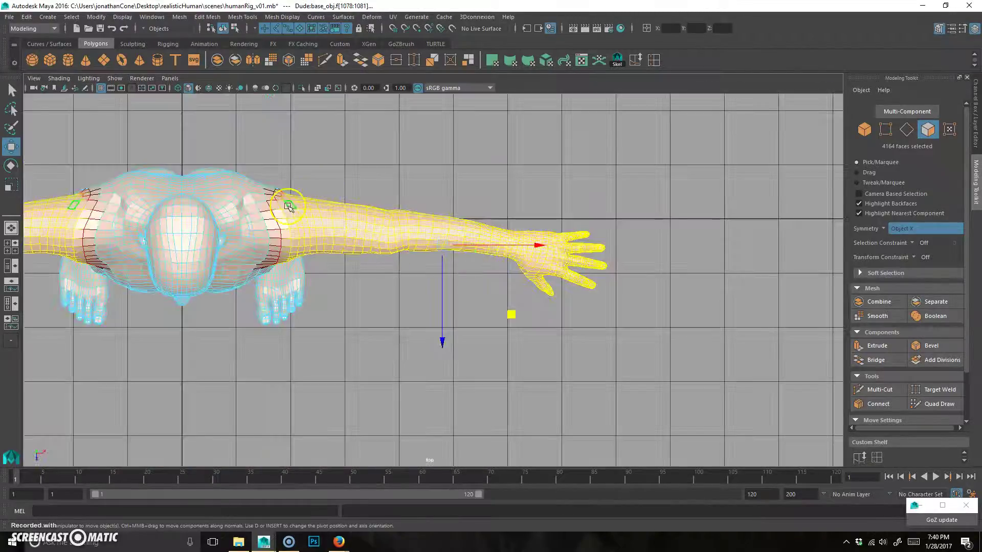
middle_click_drag(384, 230, 461, 234, "alt")
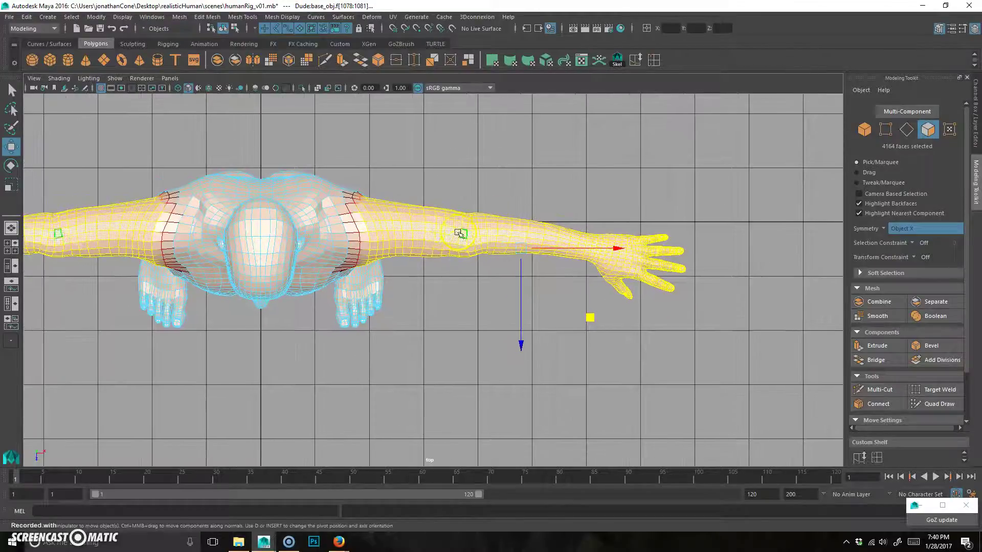
key("e")
key("d")
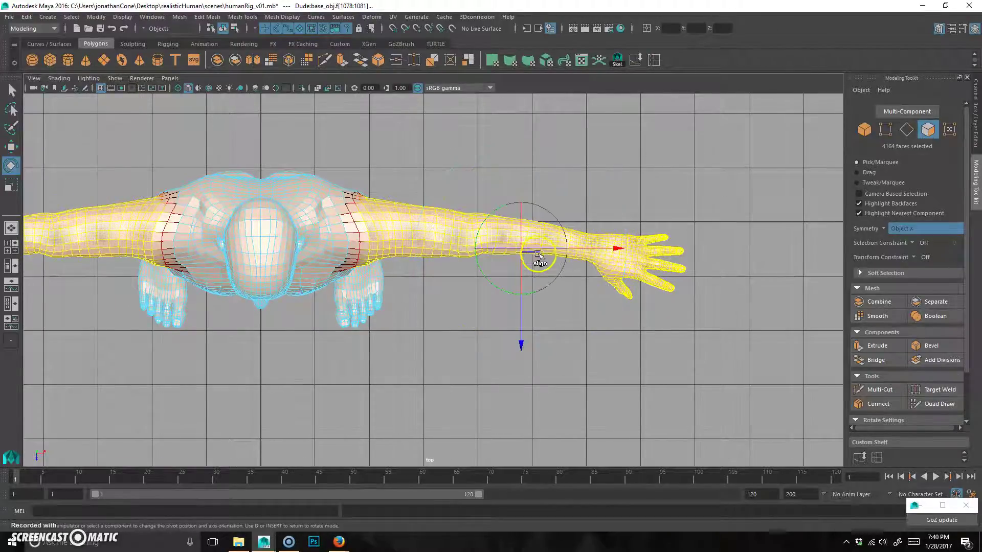
left_click_drag(526, 254, 369, 229)
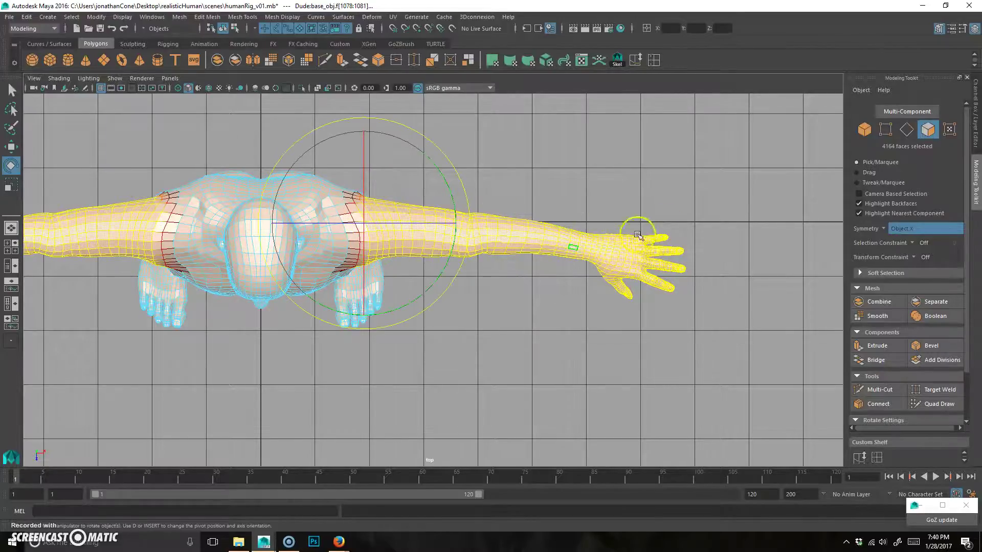
left_click_drag(438, 276, 451, 271)
Step: Return to object mode with nothing selected and inspect the T-pose, shoulders and armpits from several angles
key("space")
key("space")
left_click_drag(571, 280, 313, 317, "alt")
left_click(417, 293)
right_click_drag(314, 317, 523, 286, "alt")
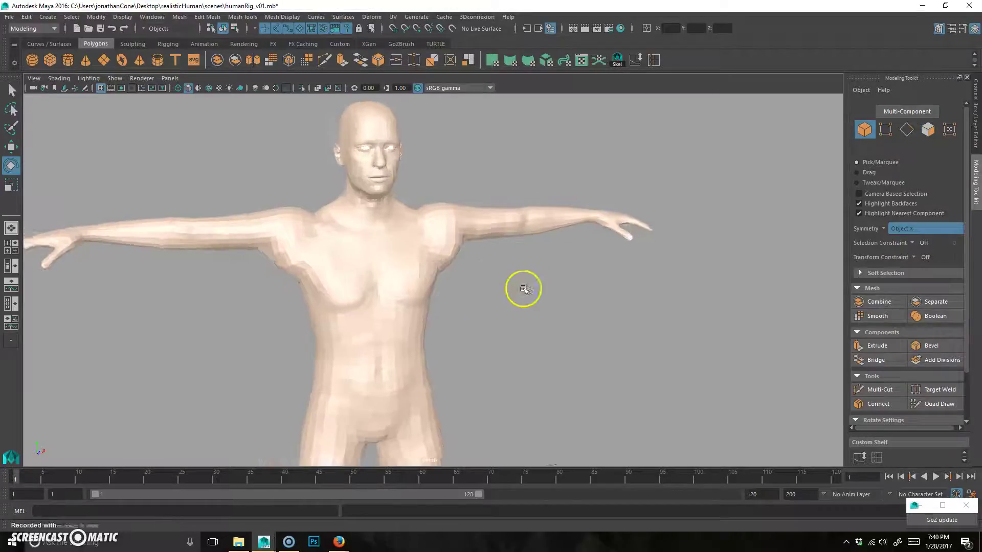
left_click_drag(524, 287, 367, 289, "alt")
right_click_drag(366, 290, 525, 259, "alt")
right_click_drag(652, 196, 497, 250, "alt")
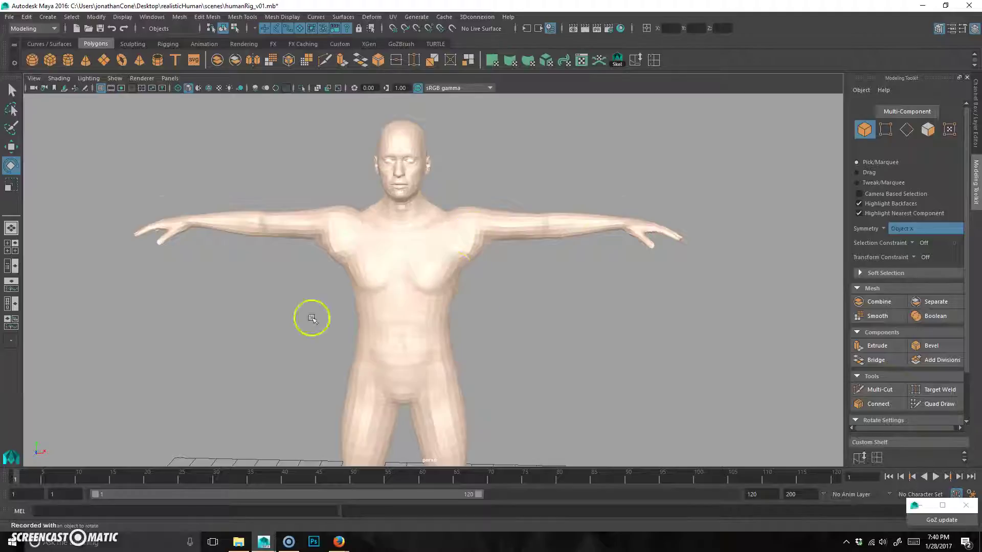
right_click_drag(312, 318, 500, 289, "alt")
left_click_drag(500, 289, 438, 296, "alt")
right_click_drag(438, 296, 565, 286, "alt")
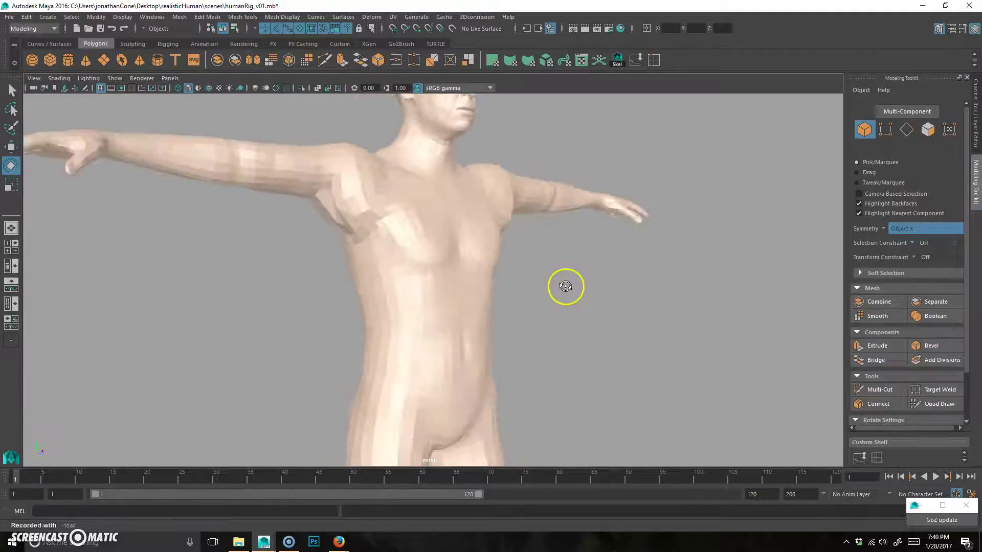
left_click_drag(566, 287, 466, 295, "alt")
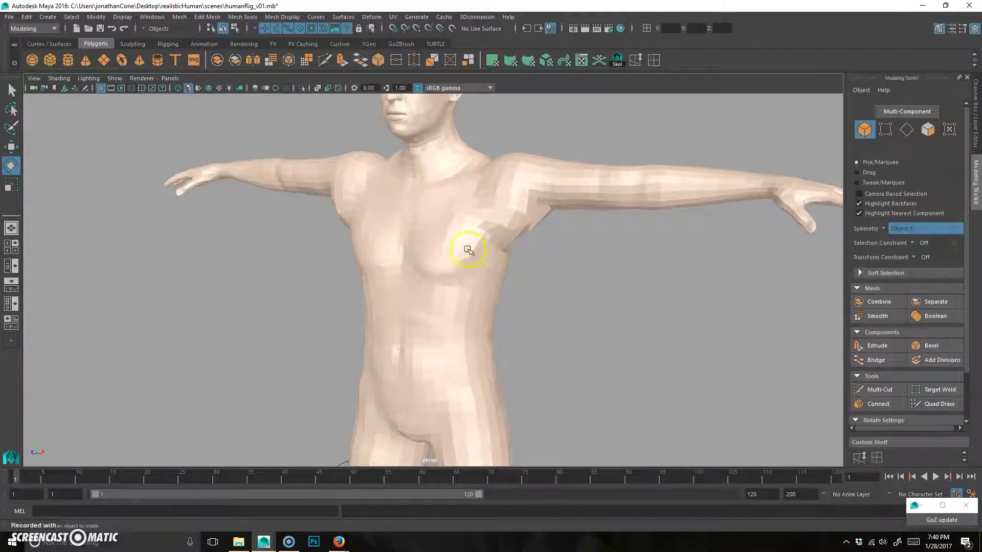
Step: Save the scene as a new version named humanRig_v02.mb
key("ctrl+shift+s")
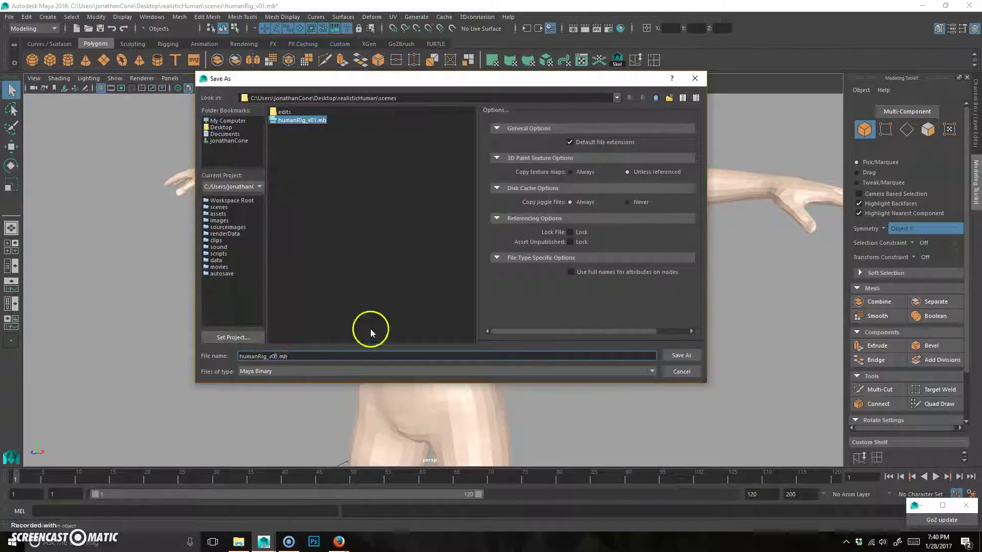
key("Return")
key("e")
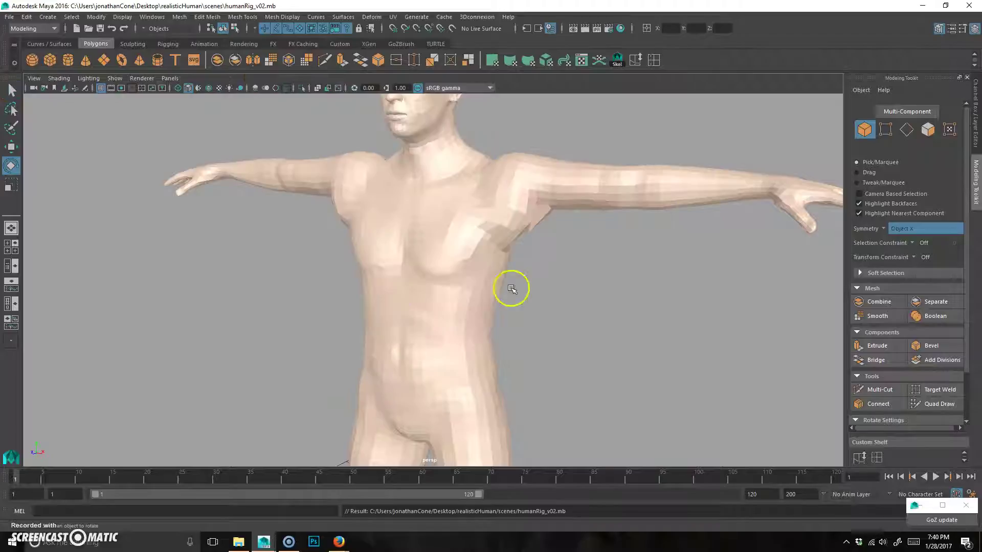
Step: Select the whole body mesh and display its transform attributes in the Channel Box
left_click(512, 255)
right_click_drag(585, 234, 464, 258, "alt")
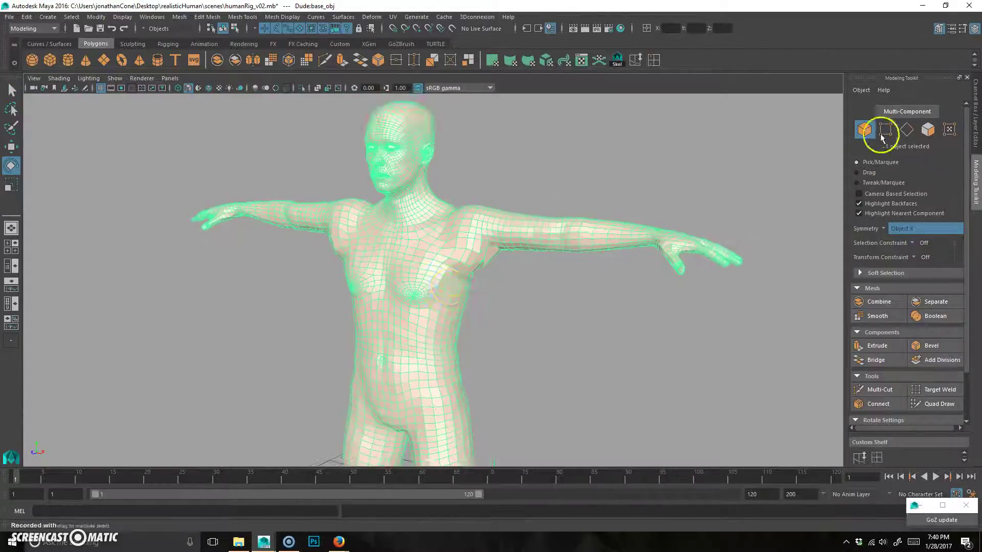
left_click(971, 122)
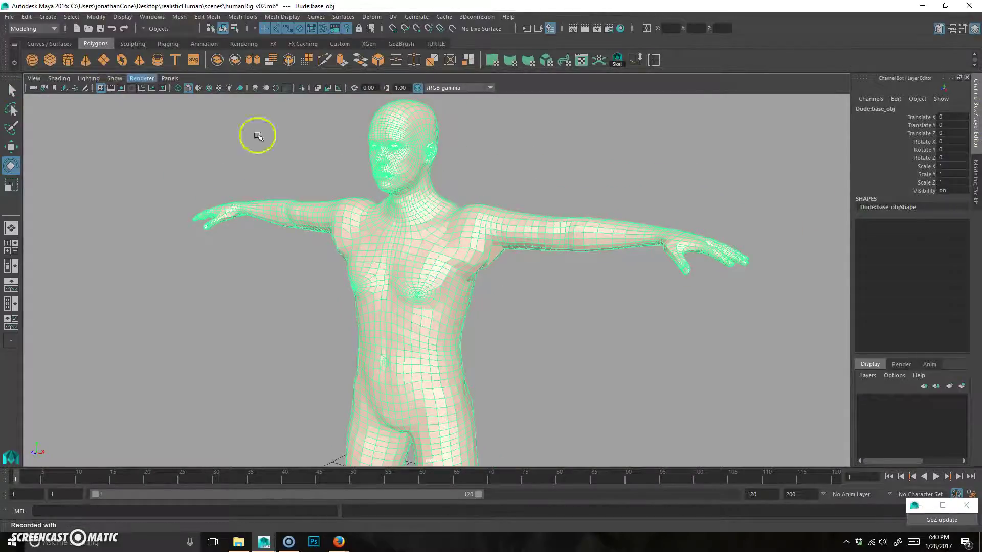
Step: Start the Smooth sculpting brush on the body mesh, resize the brush and display the wireframe over the shaded surface
left_click(131, 44)
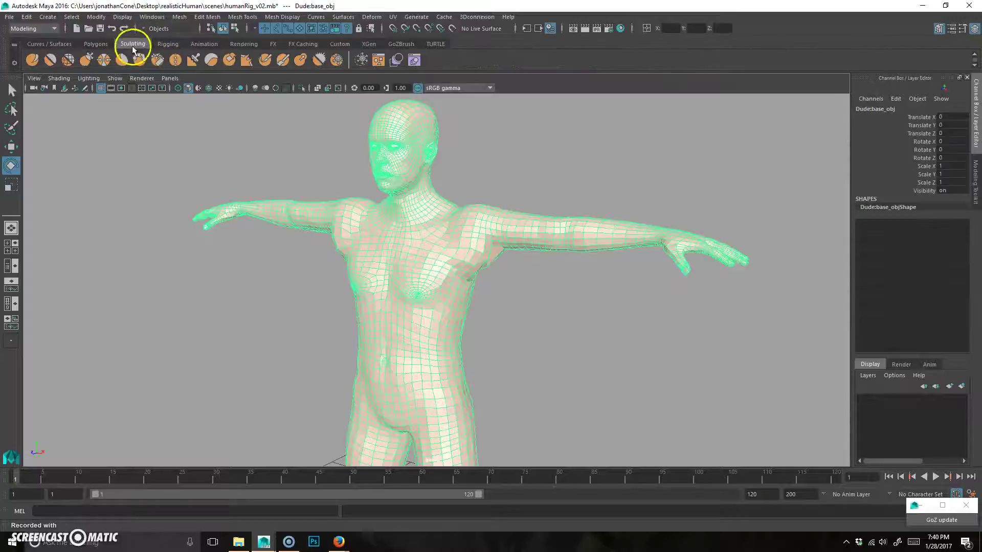
left_click(68, 60)
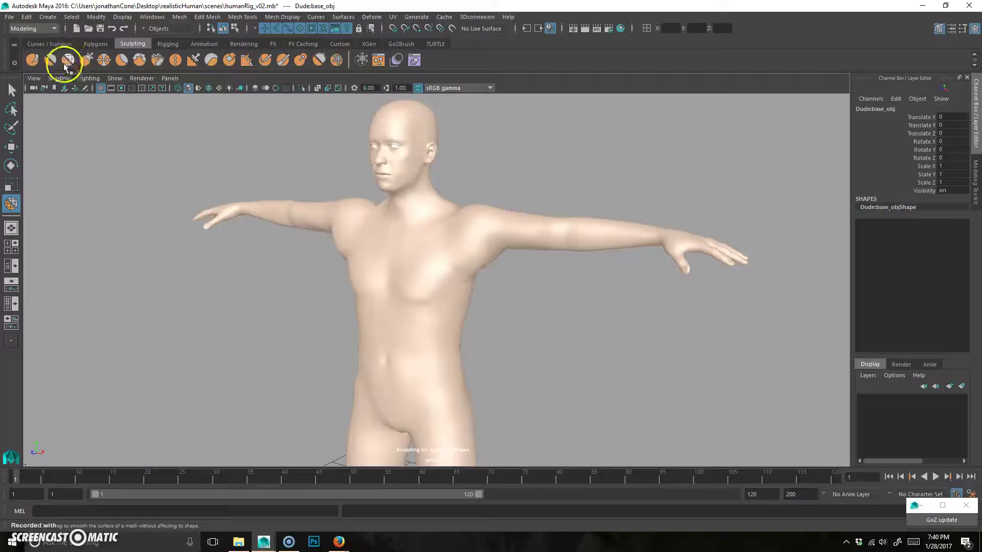
scroll(532, 261, "up", 4)
middle_click_drag(522, 261, 478, 284, "alt")
left_click_drag(478, 285, 467, 290, "alt")
key("b")
left_click_drag(415, 266, 479, 273)
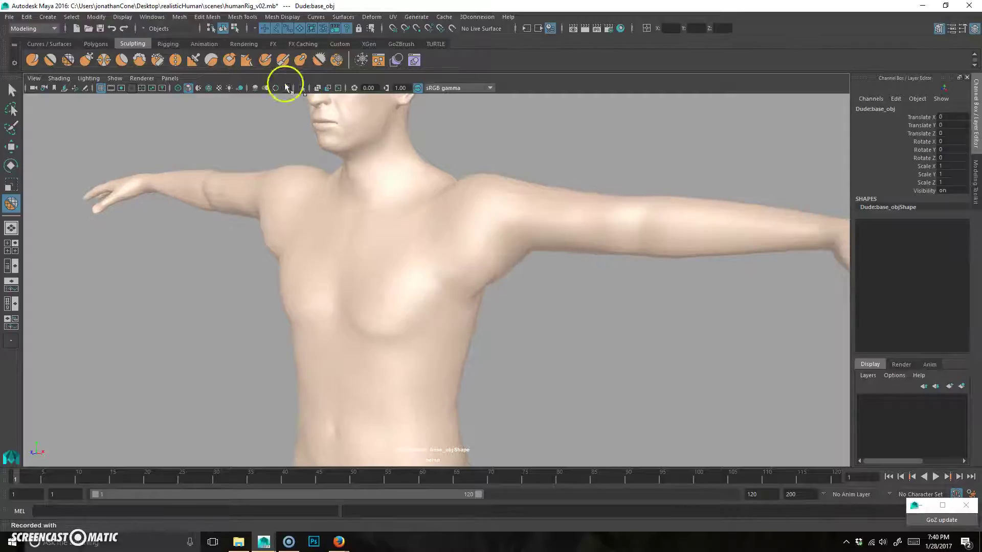
left_click(208, 89)
mouse_move(539, 278)
left_mouse_down("alt")
mouse_move(512, 285)
mouse_move(471, 248)
mouse_move(478, 281)
mouse_move(438, 208)
mouse_move(478, 262)
mouse_move(469, 258)
left_mouse_up("alt")
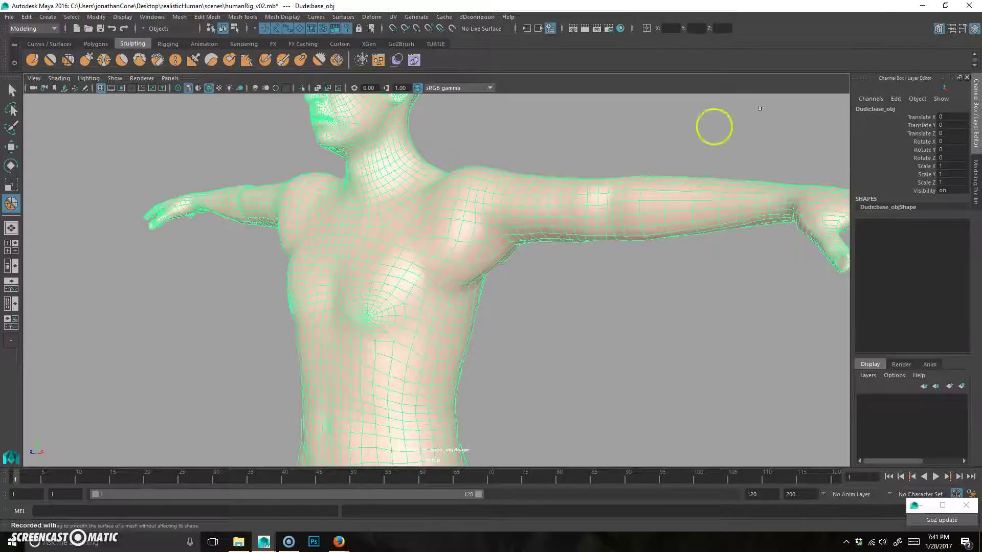
Step: Smooth the mesh around the front of the left shoulder and armpit with the Smooth brush
left_click(34, 61)
left_click(68, 60)
left_click_drag(493, 246, 512, 253, "alt")
mouse_move(472, 198)
left_mouse_down("alt")
mouse_move(425, 231)
mouse_move(408, 210)
mouse_move(406, 240)
left_mouse_up("alt")
mouse_move(402, 265)
left_mouse_down("alt")
mouse_move(410, 239)
mouse_move(373, 219)
left_mouse_up("alt")
mouse_move(366, 259)
left_mouse_down("alt")
mouse_move(464, 296)
mouse_move(466, 236)
mouse_move(496, 281)
mouse_move(491, 254)
mouse_move(509, 291)
mouse_move(533, 230)
mouse_move(449, 278)
mouse_move(494, 214)
left_mouse_up("alt")
Step: Switch to the Sculpt brush and reshape the front of the shoulders and armpits symmetrically
left_click(32, 60)
left_click_drag(522, 311, 473, 253, "alt")
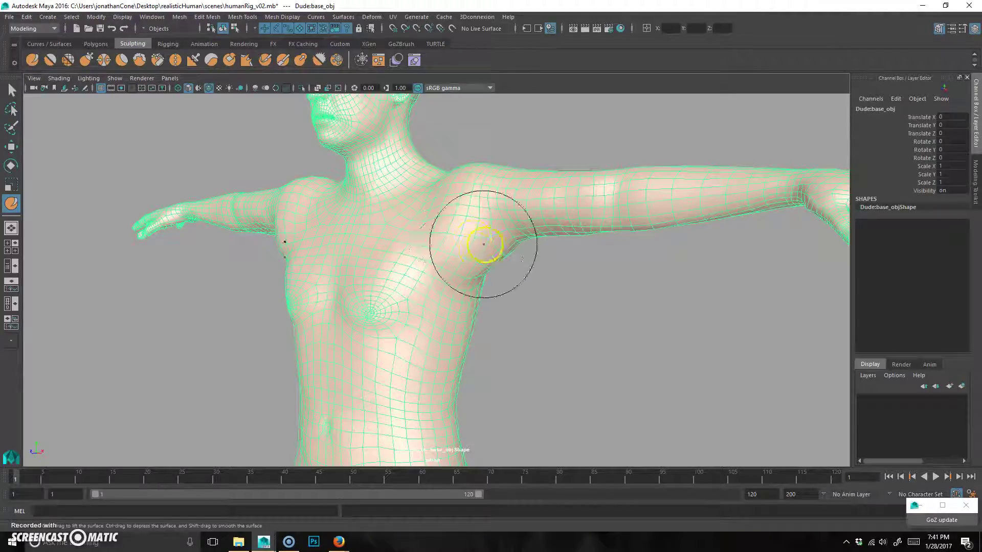
left_click_drag(473, 253, 477, 296, "alt")
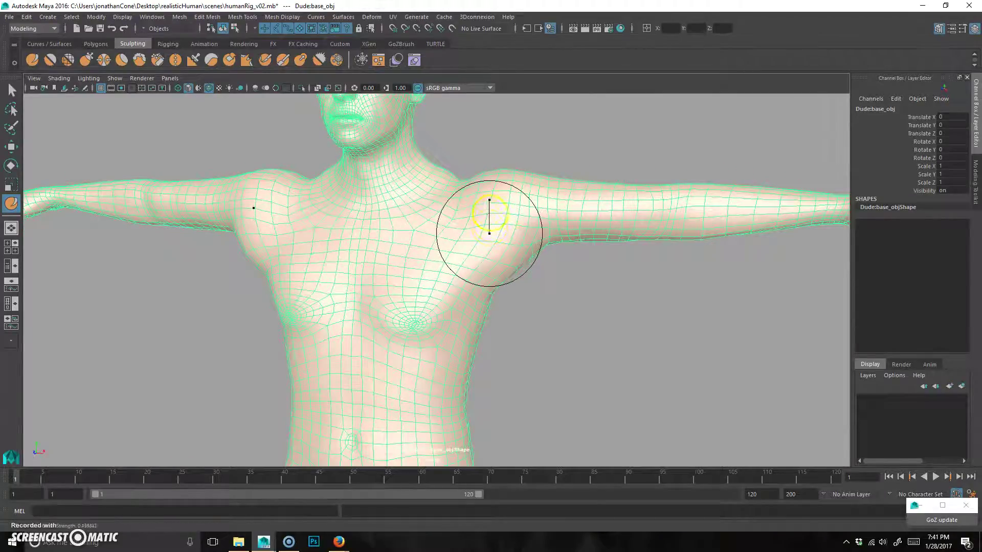
mouse_move(489, 227)
left_mouse_down()
mouse_move(502, 280)
mouse_move(450, 259)
mouse_move(454, 237)
left_mouse_up()
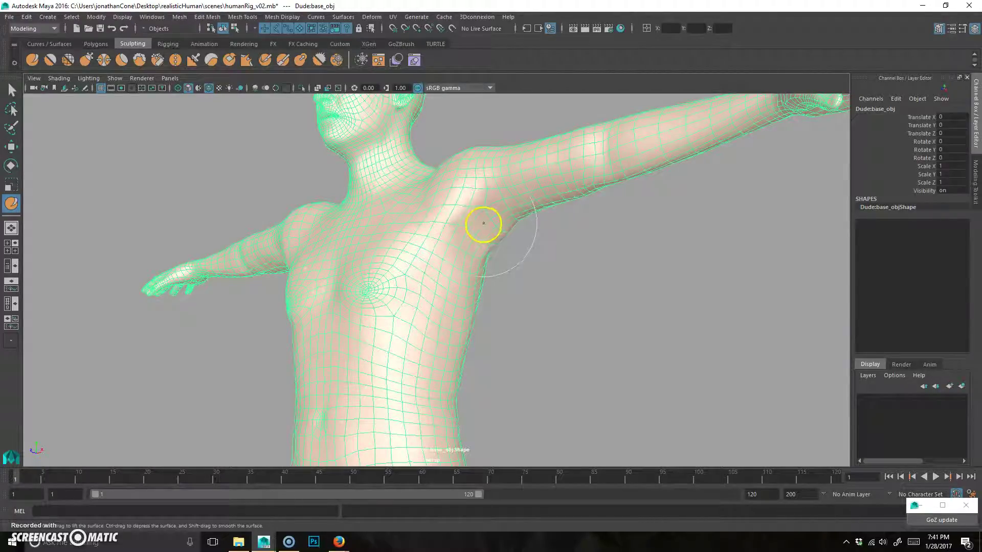
mouse_move(609, 301)
left_mouse_down("alt")
mouse_move(548, 289)
mouse_move(397, 221)
mouse_move(376, 230)
mouse_move(443, 258)
mouse_move(496, 228)
mouse_move(517, 287)
mouse_move(524, 274)
mouse_move(489, 239)
left_mouse_up("alt")
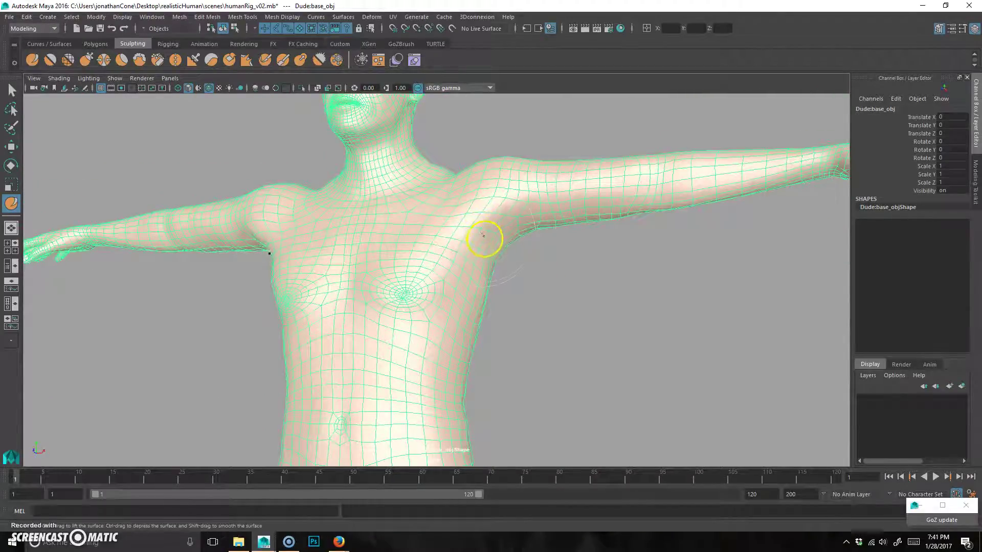
Step: Sculpt and smooth the creases on the back and top of both shoulders from behind
mouse_move(559, 278)
left_mouse_down("alt")
mouse_move(587, 294)
mouse_move(574, 285)
left_mouse_up("alt")
scroll(574, 285, "down", 5)
left_click_drag(506, 292, 377, 292, "alt")
scroll(526, 268, "up", 6)
mouse_move(508, 254)
left_mouse_down("alt")
mouse_move(490, 246)
mouse_move(528, 274)
mouse_move(430, 287)
mouse_move(438, 258)
mouse_move(351, 198)
mouse_move(408, 182)
mouse_move(425, 212)
mouse_move(413, 210)
mouse_move(421, 201)
mouse_move(399, 199)
left_mouse_up("alt")
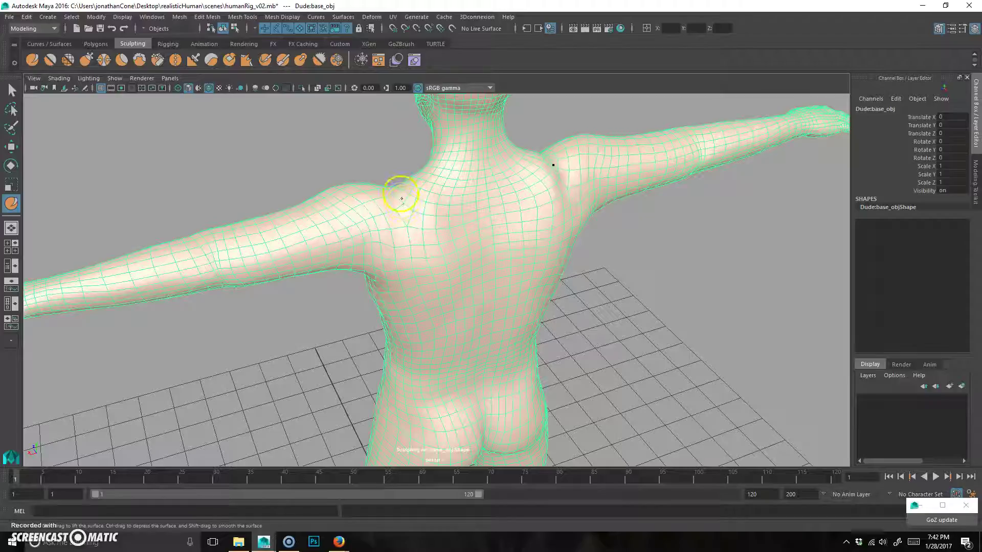
mouse_move(439, 172)
left_mouse_down("alt")
mouse_move(460, 226)
mouse_move(467, 210)
mouse_move(477, 263)
mouse_move(401, 228)
mouse_move(398, 205)
left_mouse_up("alt")
left_click_drag(451, 282, 432, 204, "alt")
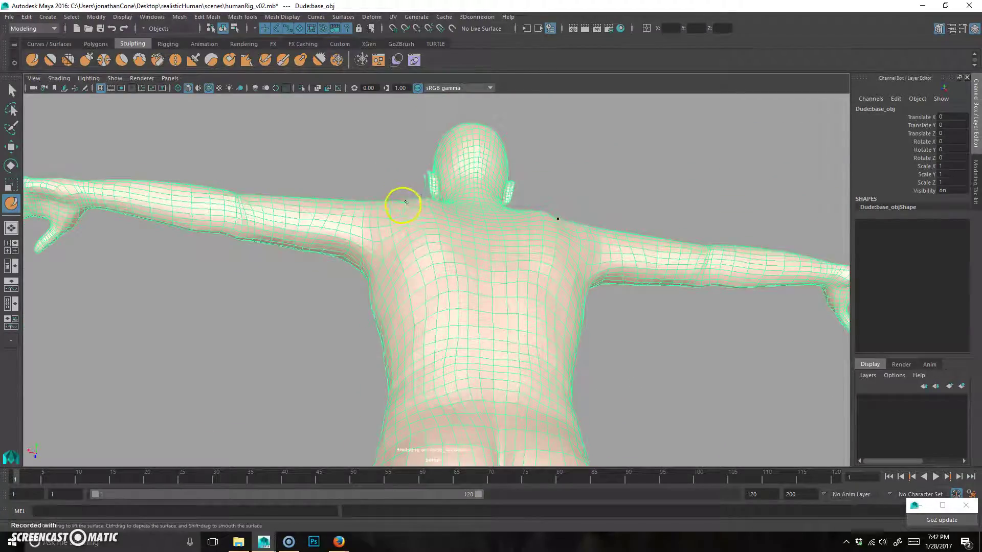
left_click_drag(402, 203, 412, 219, "alt")
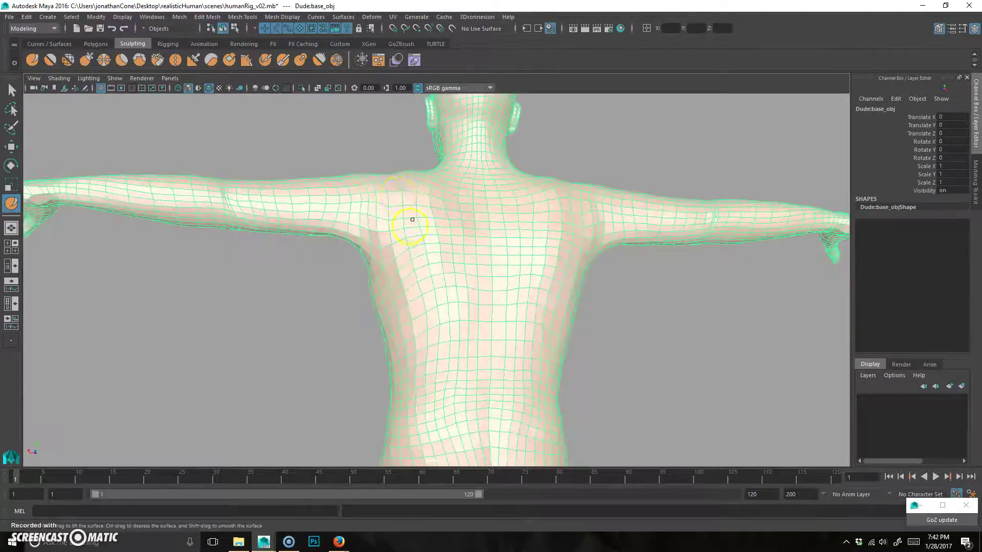
left_click_drag(412, 176, 484, 220, "alt")
left_click_drag(446, 192, 478, 276, "alt")
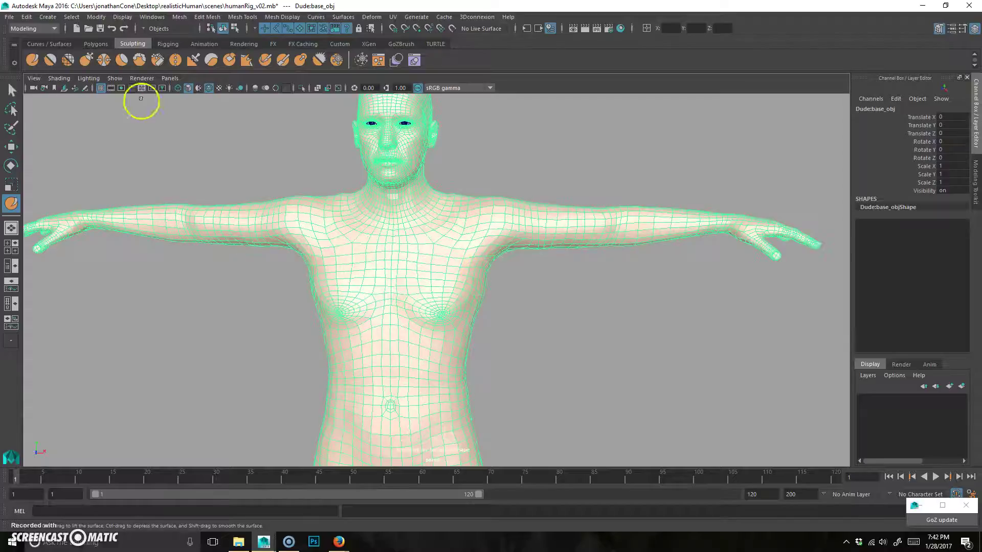
Step: Pull the armpits and the sides of the upper torso into shape with the Grab brush
left_click(87, 60)
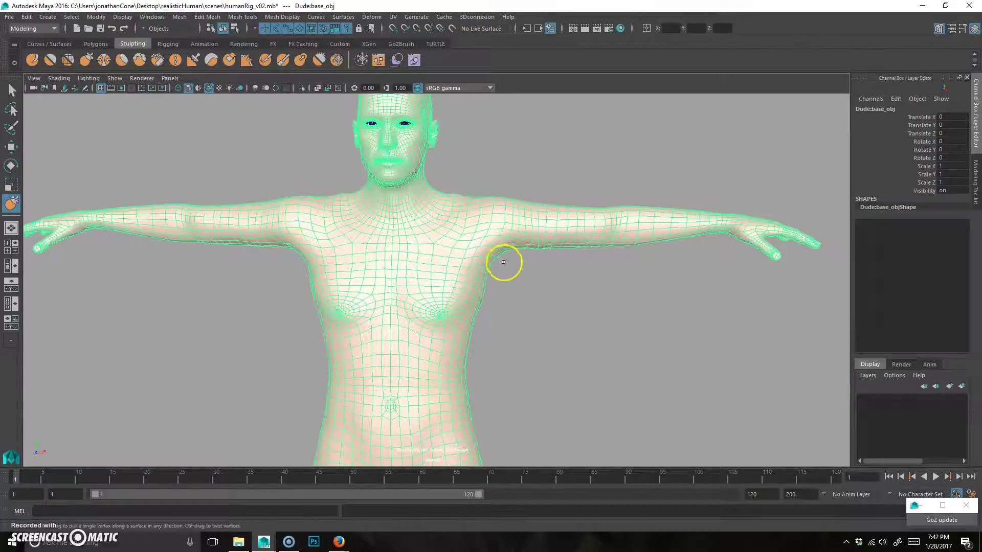
mouse_move(499, 256)
left_mouse_down()
mouse_move(521, 257)
mouse_move(485, 262)
left_mouse_up()
mouse_move(514, 309)
left_mouse_down("alt")
mouse_move(425, 284)
mouse_move(448, 250)
left_mouse_up("alt")
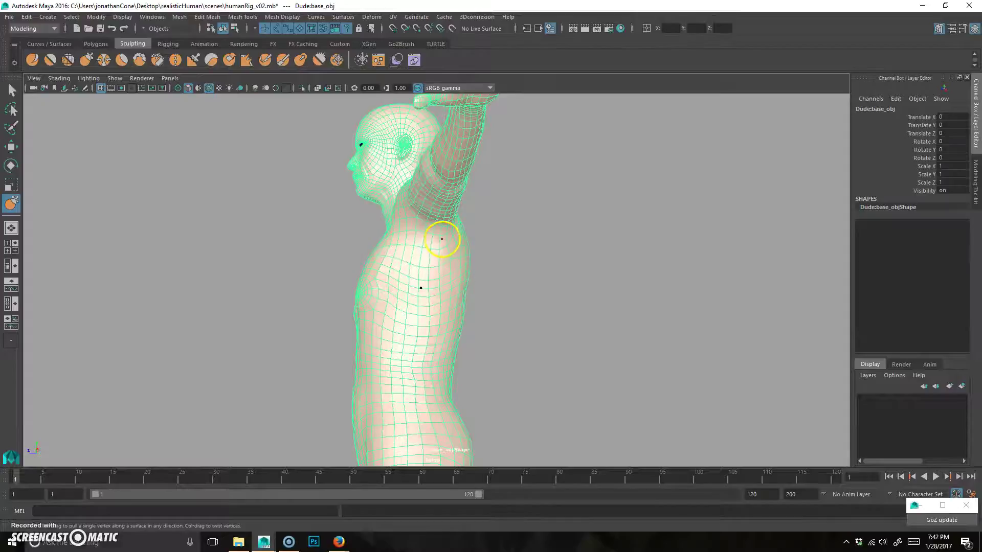
left_click_drag(409, 262, 511, 283, "alt")
Step: Inspect the sculpted shoulders, armpits and arm alignment from the front, both sides and the orthographic views
right_click_drag(614, 276, 470, 309, "alt")
left_click_drag(471, 308, 431, 322, "alt")
right_click_drag(431, 322, 539, 330, "alt")
left_click_drag(539, 331, 503, 332, "alt")
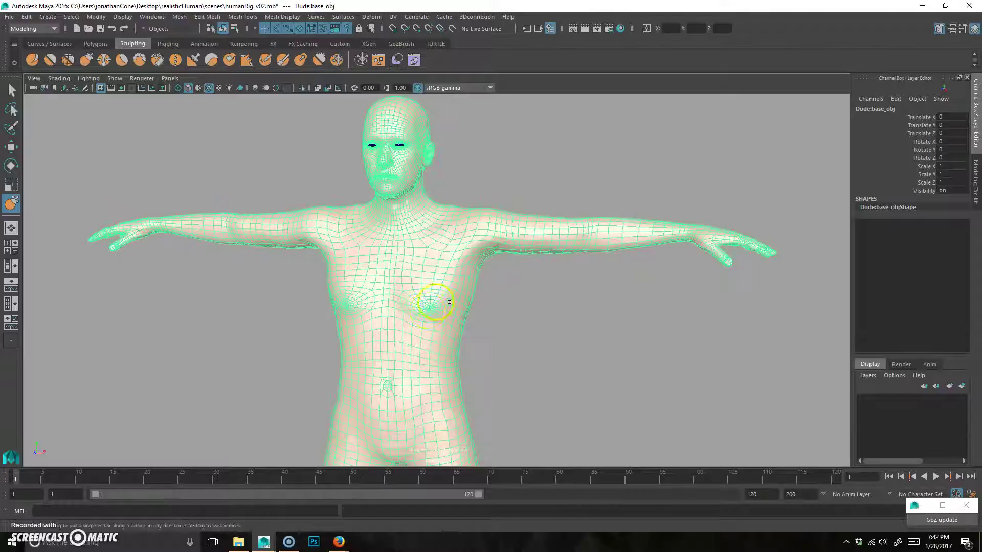
left_click_drag(428, 296, 420, 309, "alt")
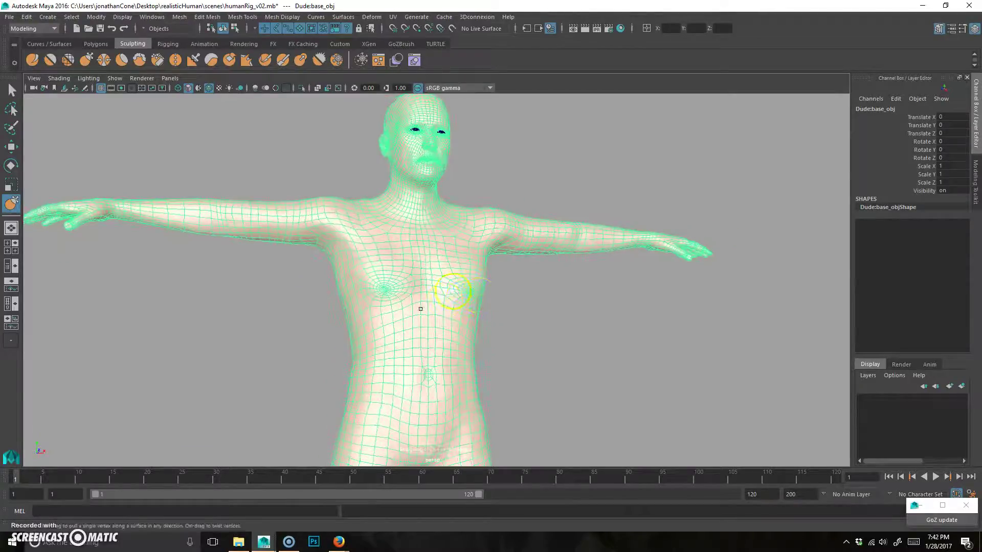
left_click_drag(569, 312, 557, 315, "alt")
right_click_drag(556, 315, 486, 287, "alt")
left_click_drag(486, 287, 545, 356, "alt")
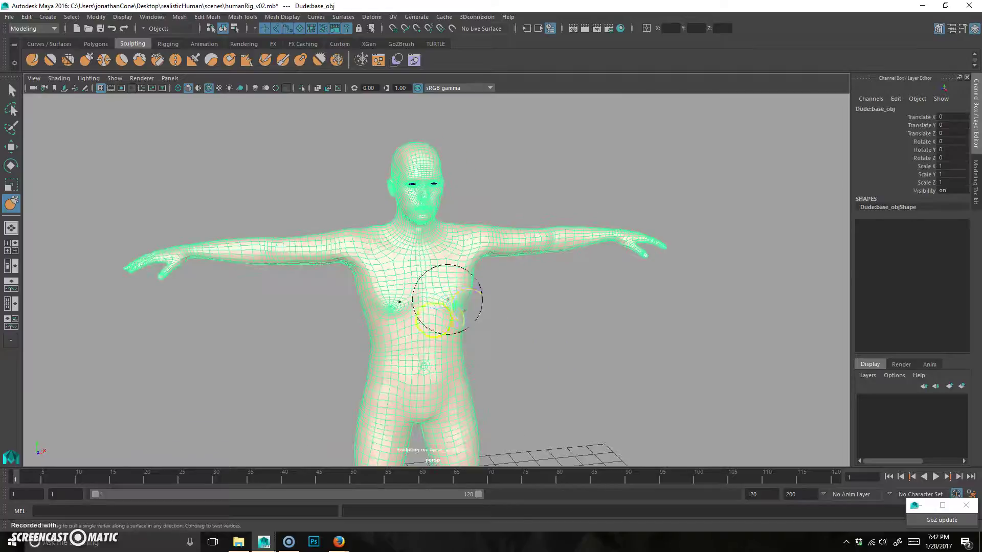
left_click_drag(473, 315, 592, 322, "alt")
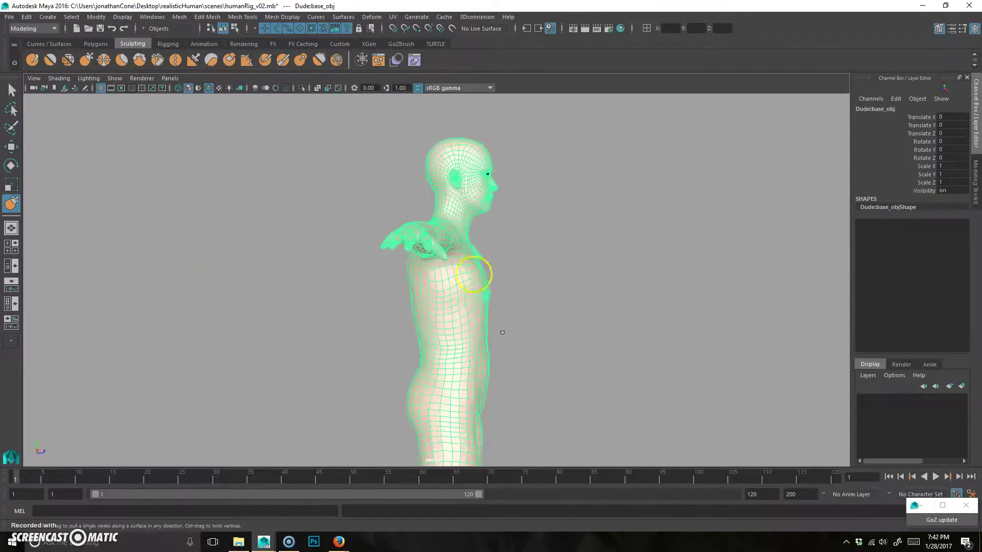
left_click_drag(483, 278, 413, 314, "alt")
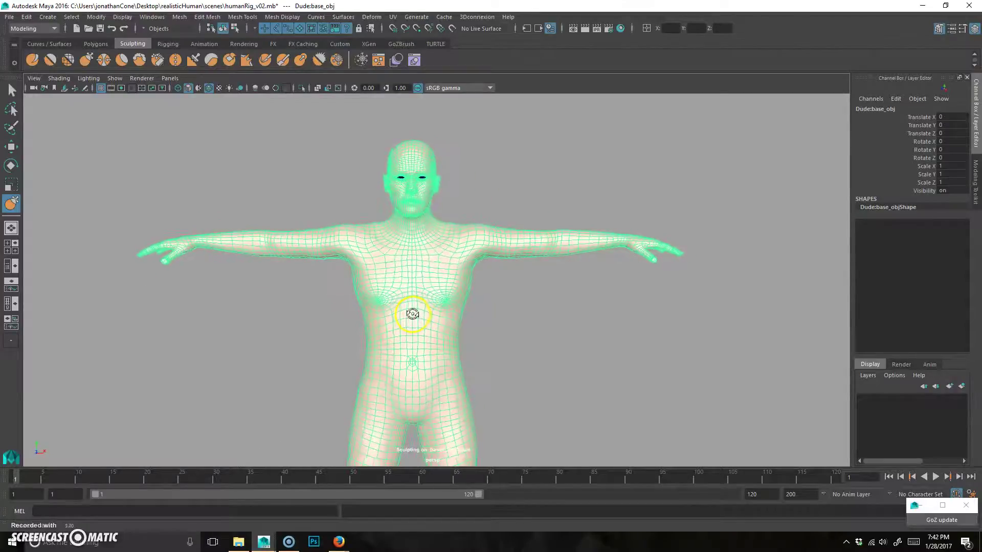
left_click_drag(544, 285, 447, 285, "alt")
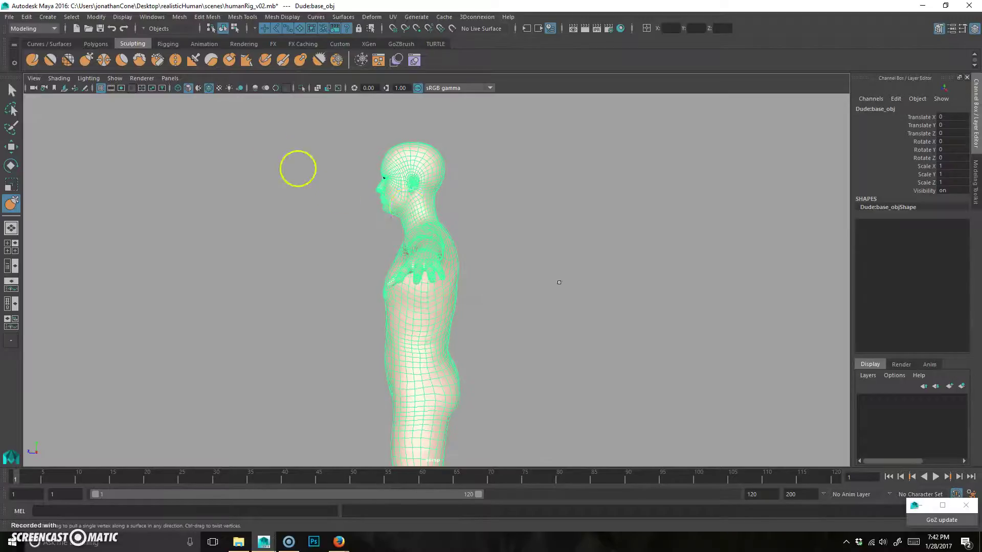
key("space")
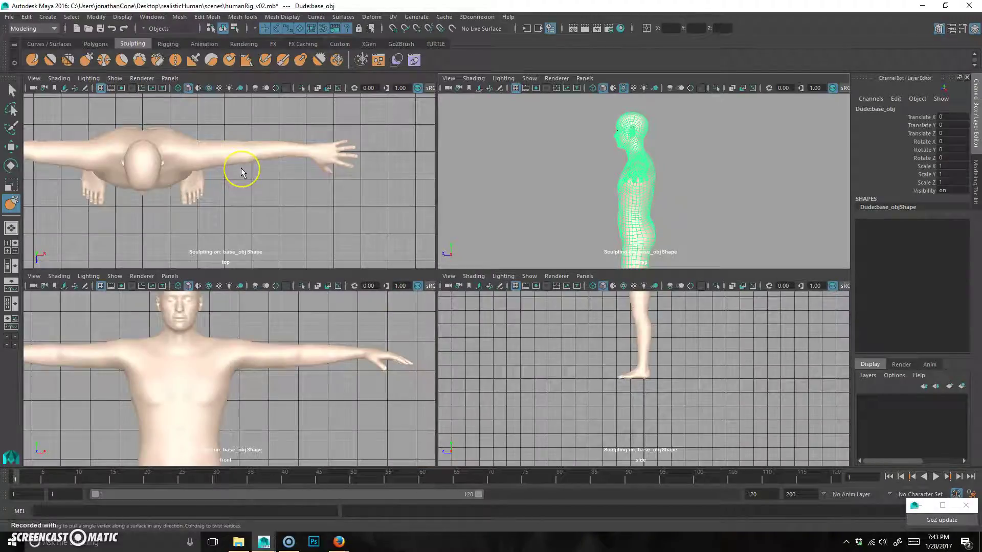
key("space")
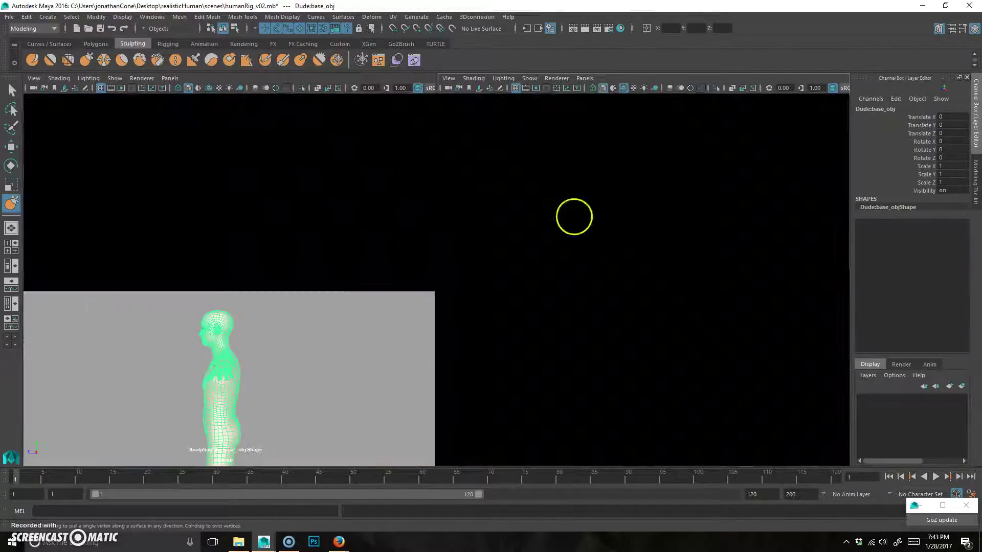
left_click_drag(481, 279, 596, 279, "alt")
right_click_drag(597, 279, 514, 290, "alt")
Step: Leave sculpting mode, deselect the body mesh and turn off the wireframe overlay on the shaded surface
key("q")
left_click(583, 321)
mouse_move(555, 333)
left_mouse_down("alt")
mouse_move(535, 341)
mouse_move(522, 330)
left_mouse_up("alt")
right_click_drag(570, 323, 532, 316, "alt")
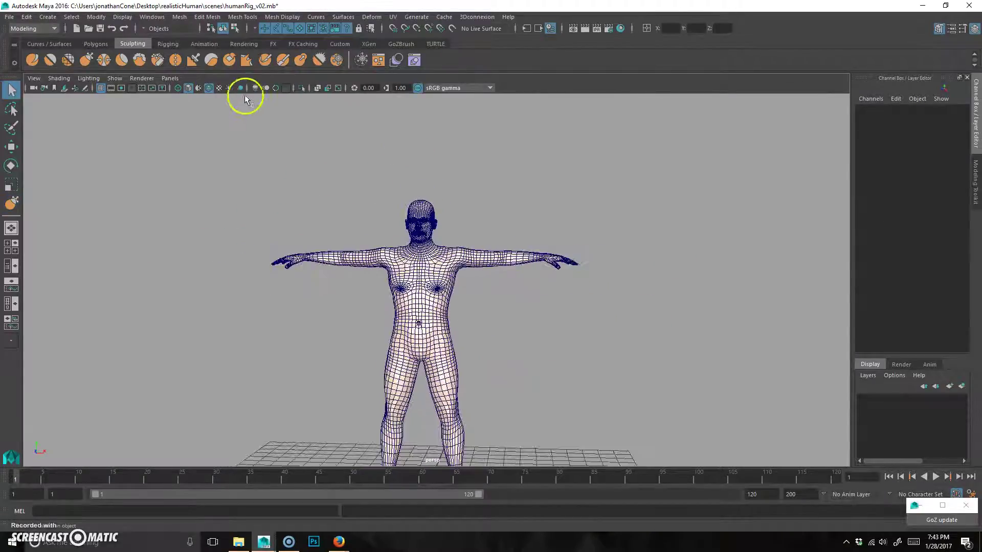
left_click(209, 88)
right_click_drag(338, 297, 532, 287, "alt")
left_click_drag(532, 287, 511, 312, "alt")
middle_click_drag(510, 311, 544, 247, "alt")
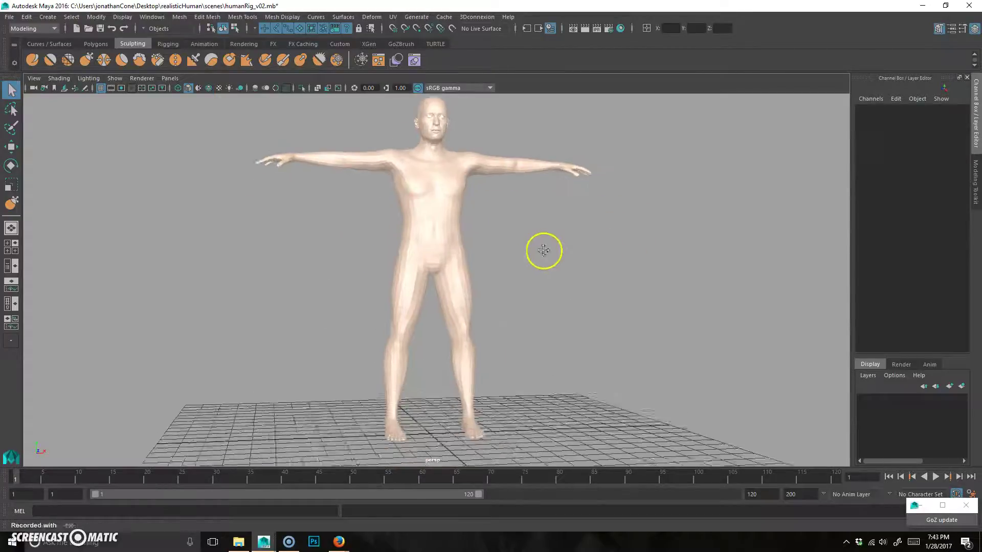
Step: Select the body mesh, switch to face mode and select the faces of both feet
left_click(466, 287)
right_click_drag(464, 326, 460, 261, "alt")
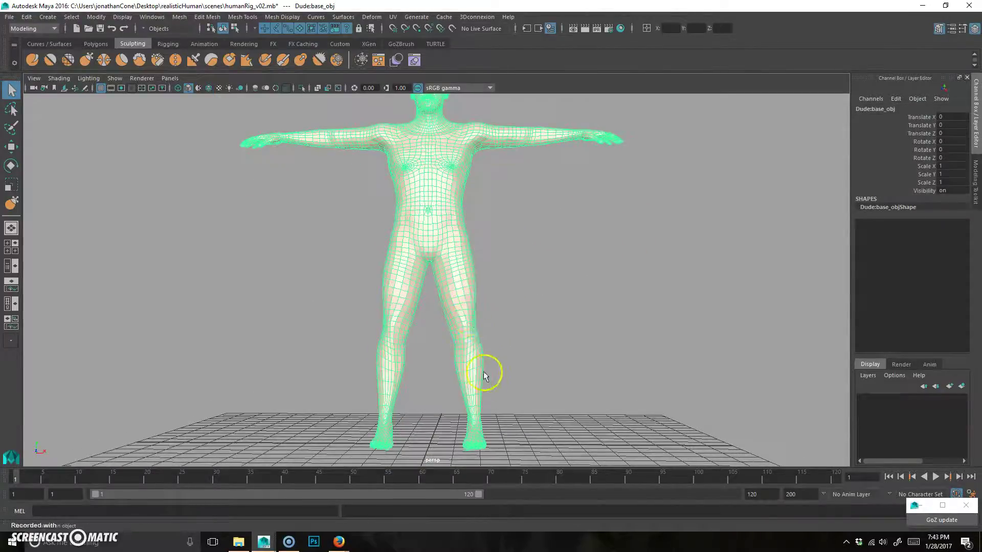
left_click_drag(502, 326, 486, 346, "alt")
middle_click_drag(506, 359, 476, 337, "alt")
right_click_drag(471, 415, 470, 416)
left_click_drag(344, 432, 578, 363)
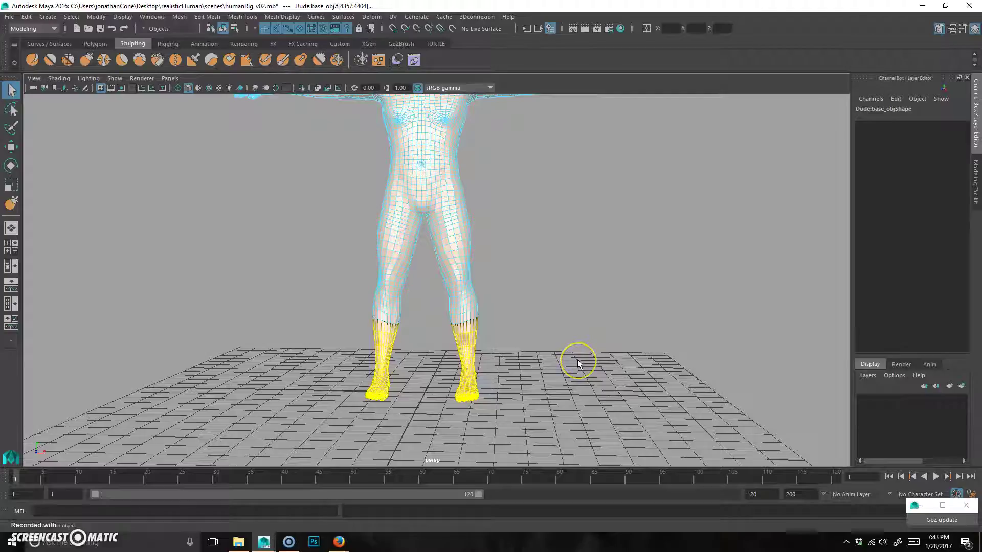
left_click(577, 360)
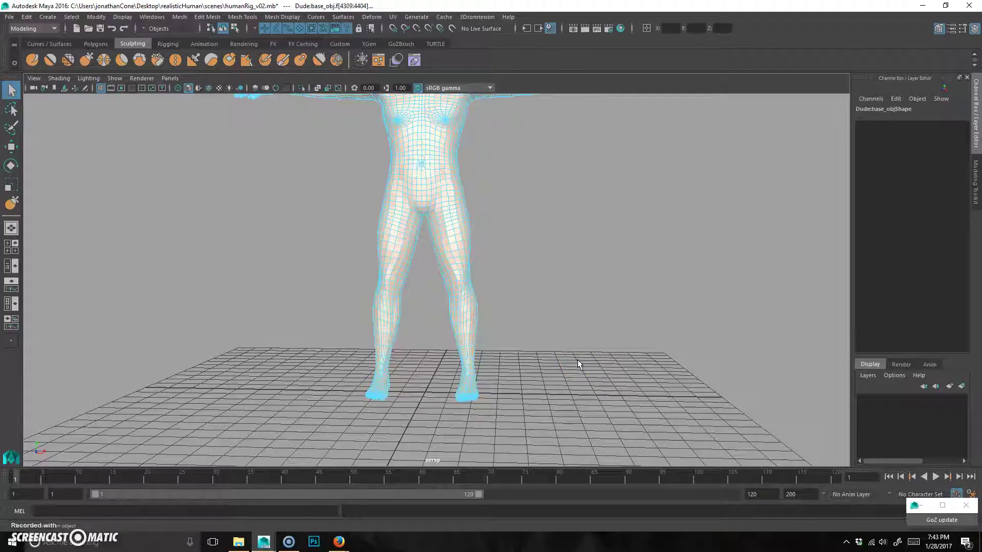
Step: Grow the face selection up both legs to the hips and turn on soft selection
key("shift+period")
key("shift+period")
key("shift+period")
key("shift+period")
key("shift+period")
key("shift+period")
key("shift+period")
key("shift+period")
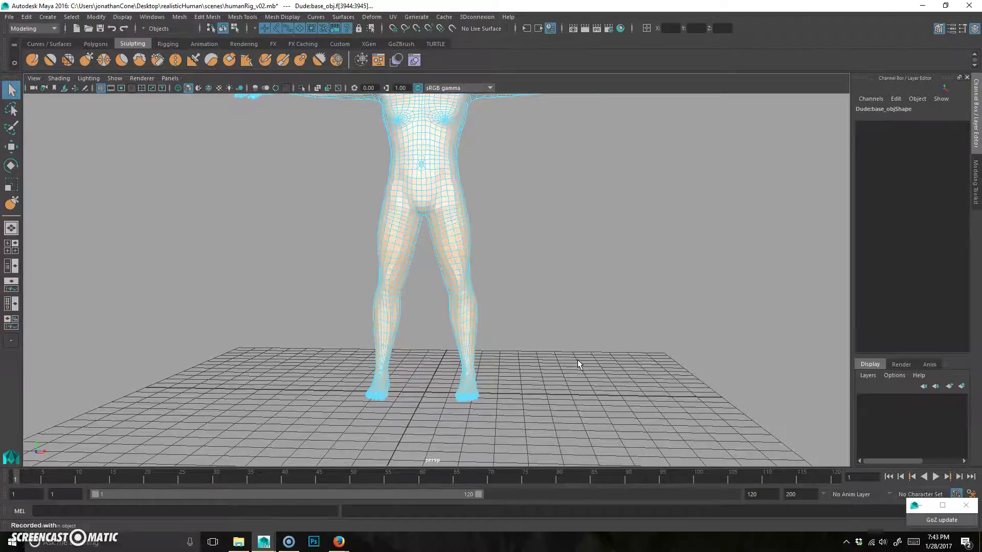
right_click_drag(453, 182, 516, 190, "alt")
middle_click_drag(517, 190, 523, 209, "alt")
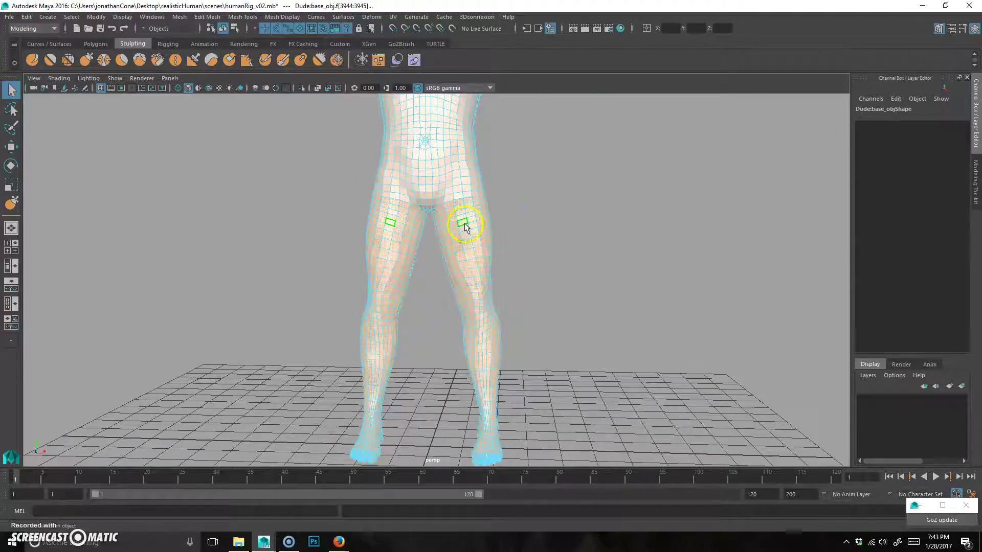
key("b")
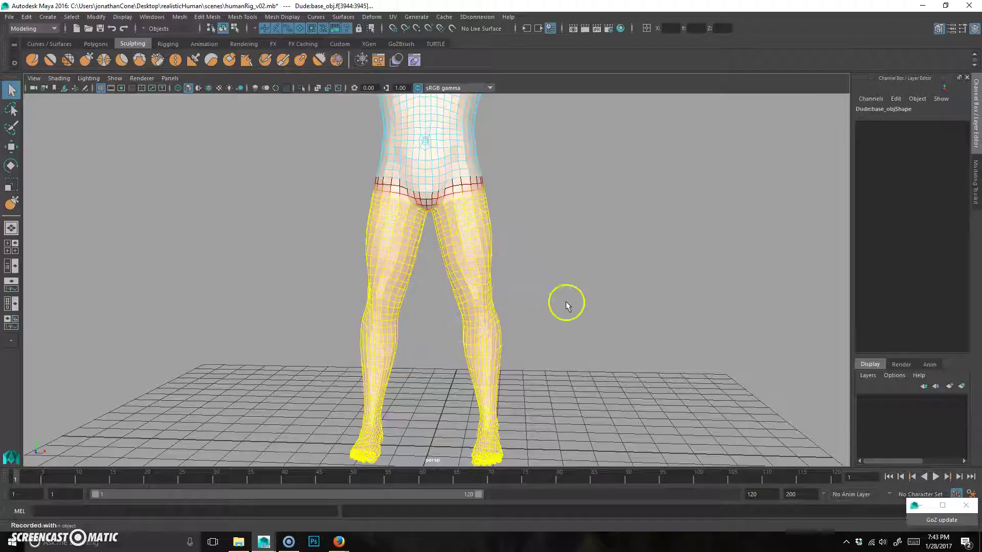
Step: Activate the Rotate tool on the selected legs and move its pivot up to the left hip joint
key("e")
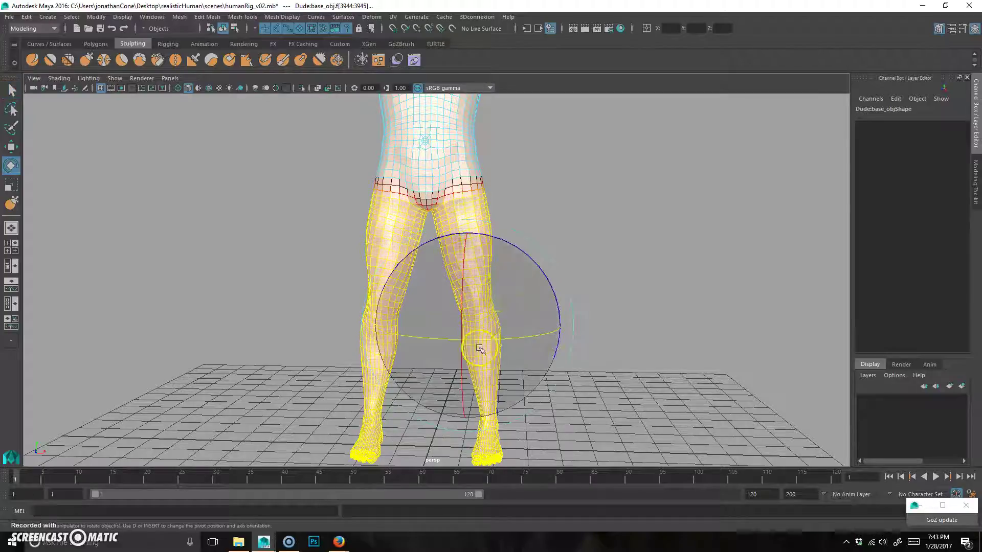
middle_click_drag(559, 332, 578, 339, "alt")
key("d")
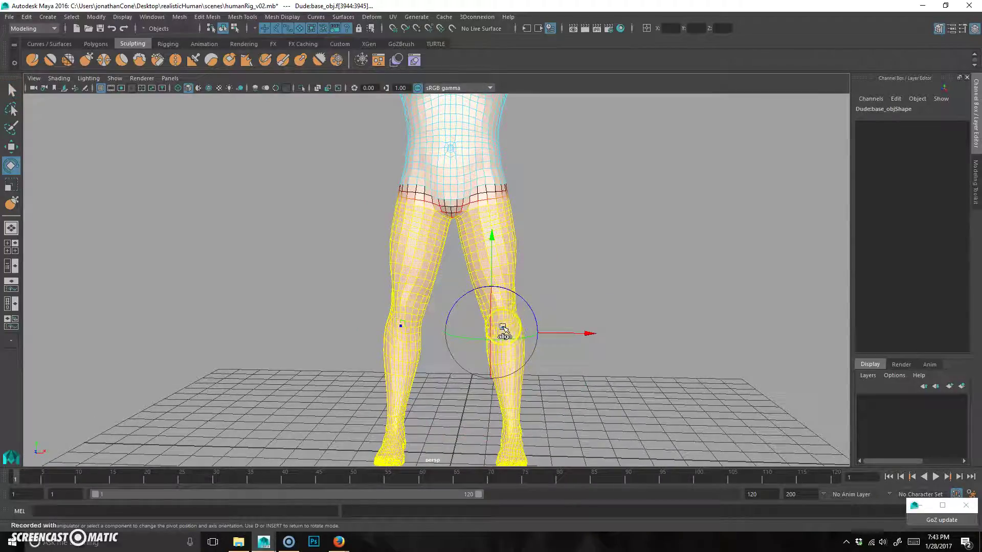
left_click_drag(499, 330, 489, 209)
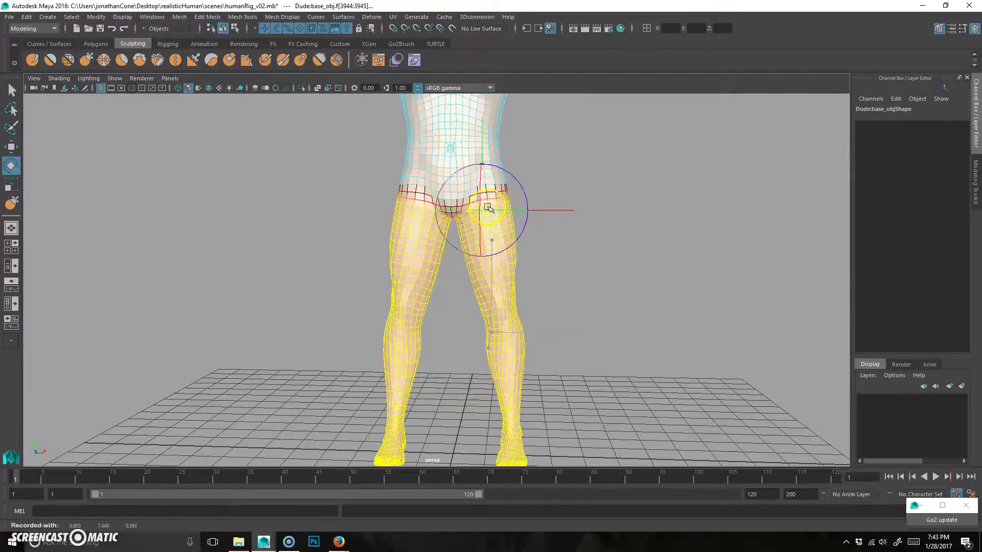
left_click_drag(620, 319, 677, 339, "alt")
Step: Try rotating both legs slightly in the front view and undo the rotation
key("space")
key("space")
scroll(492, 366, "down", 3)
middle_click_drag(491, 366, 471, 256, "alt")
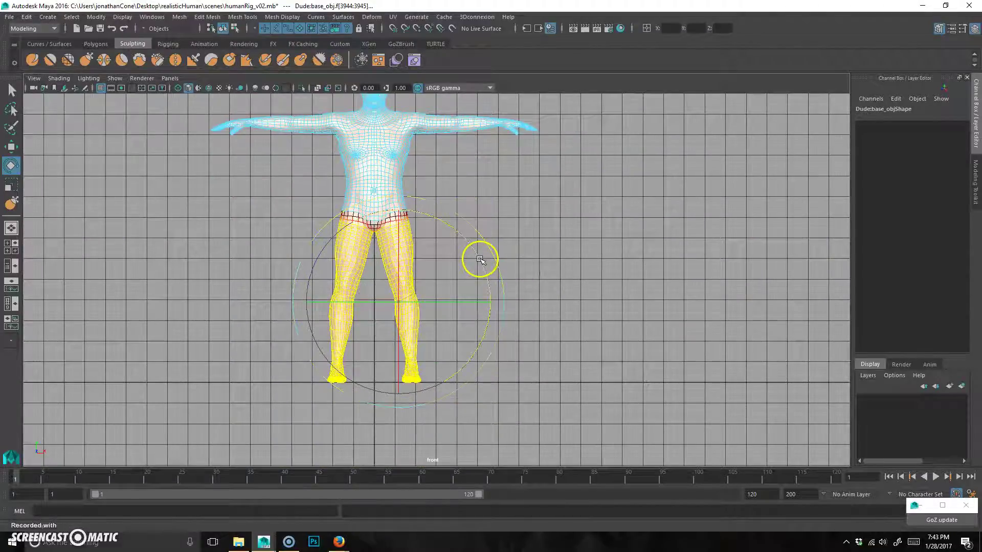
key("ctrl+z")
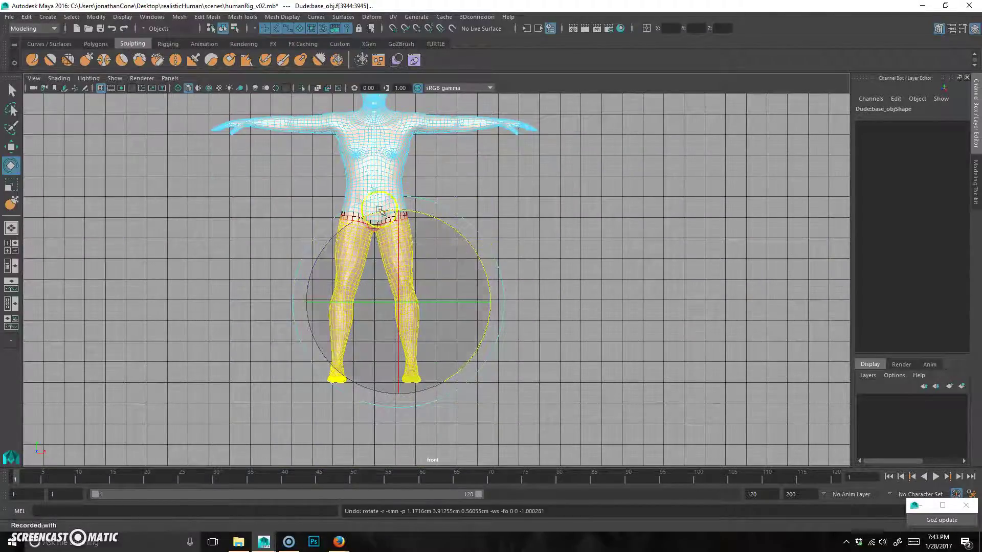
Step: Move the rotation pivot to the left hip joint and rotate both legs inward in the front view until they stand nearly vertical
key("d")
left_click_drag(403, 298, 388, 239)
key("d")
left_click_drag(479, 192, 482, 200)
Step: Shrink the face selection down the straightened legs to only the feet and ankles
right_click_drag(447, 302, 459, 318, "alt")
mouse_move(459, 318)
middle_mouse_down("alt")
mouse_move(472, 268)
mouse_move(471, 307)
middle_mouse_up("alt")
right_click_drag(471, 307, 526, 339, "alt")
middle_click_drag(526, 340, 416, 279, "alt")
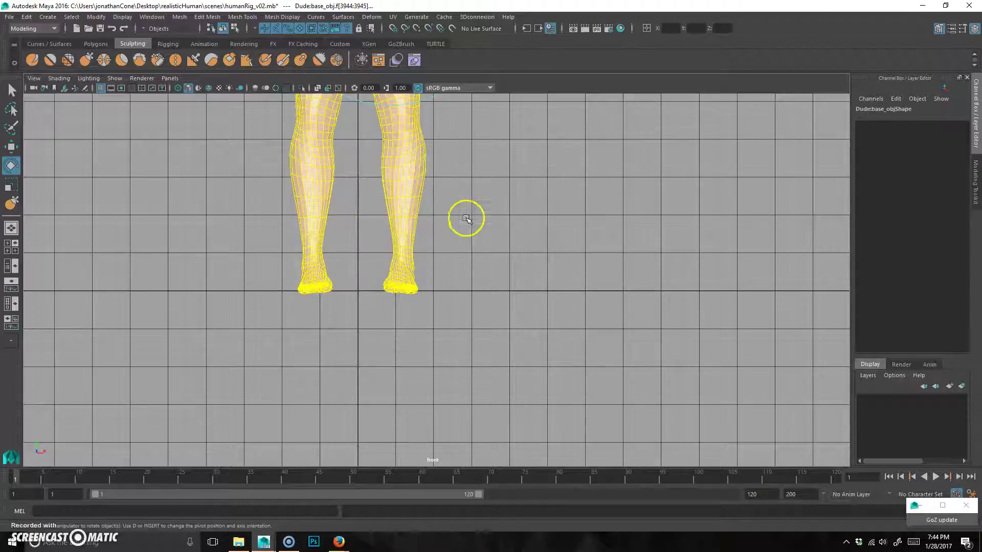
key("ctrl+z")
scroll(464, 220, "down", 1)
scroll(466, 228, "up", 2)
scroll(466, 228, "up", 3)
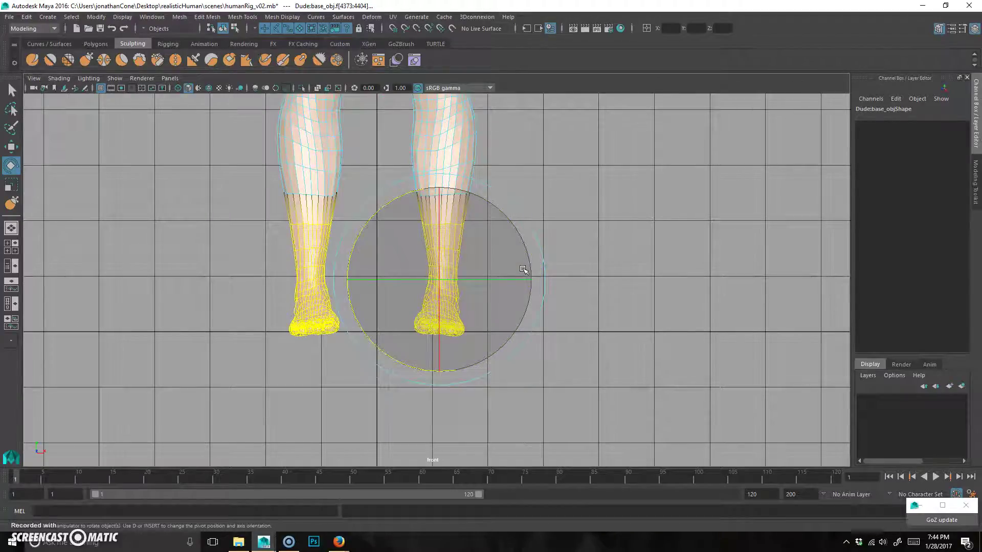
key("shift+comma")
key("shift+comma")
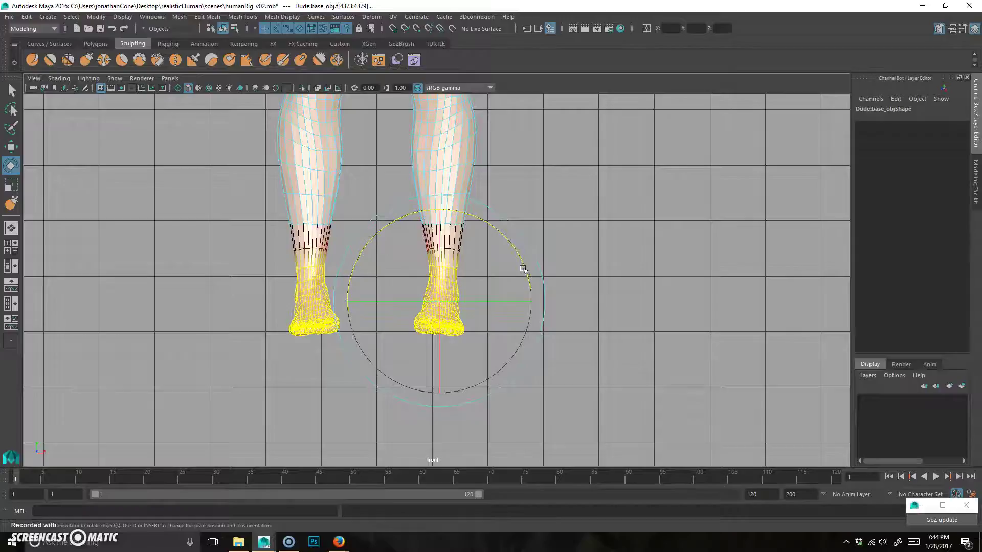
key("shift+comma")
key("shift+comma")
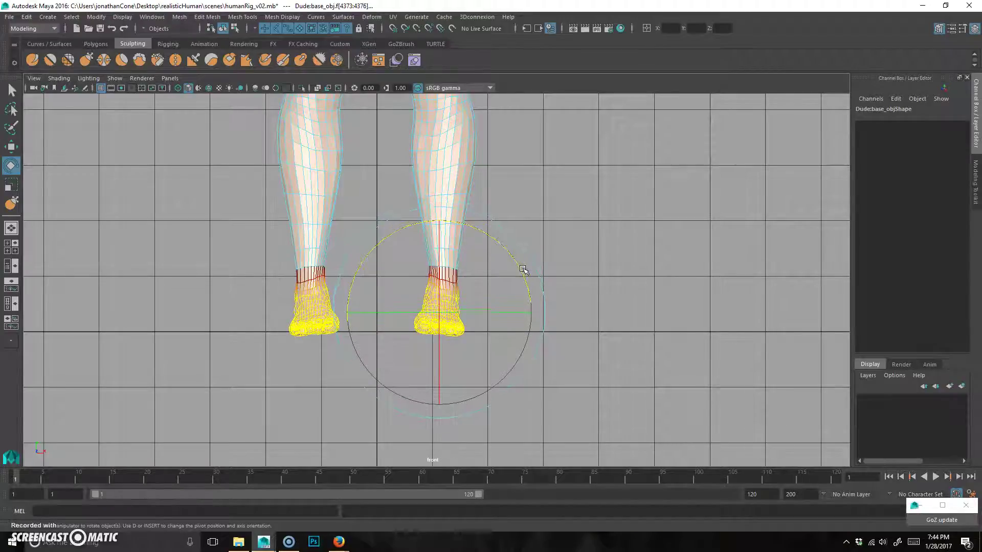
left_click_drag(474, 274, 514, 256)
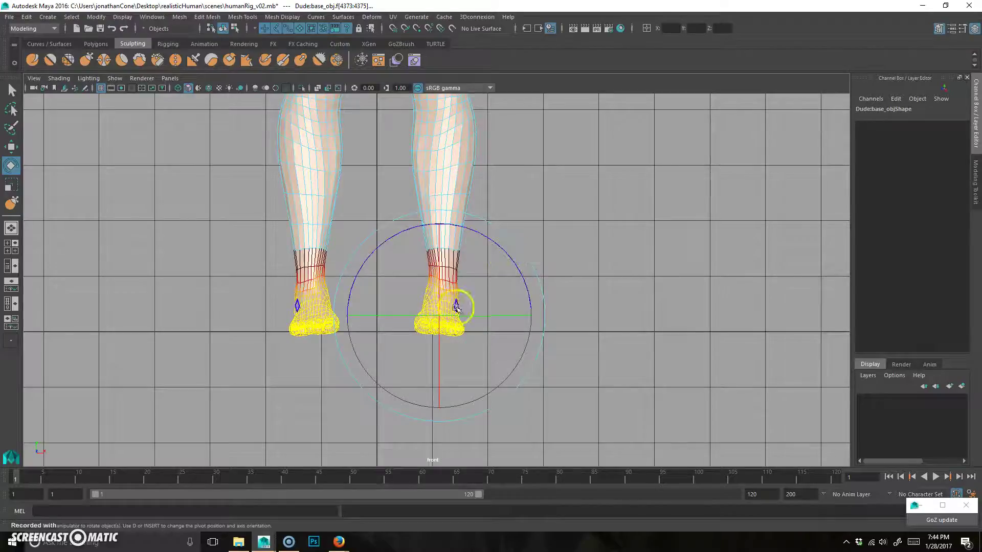
Step: Move the rotation pivot to the left ankle and rotate both feet slightly outward to level them with the ground
key("d")
left_click_drag(446, 314, 452, 288)
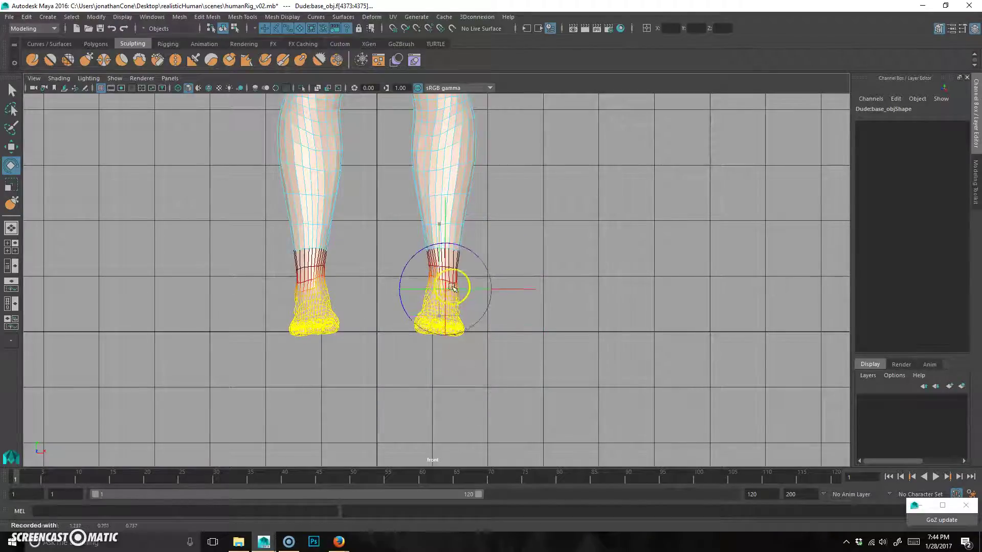
key("d")
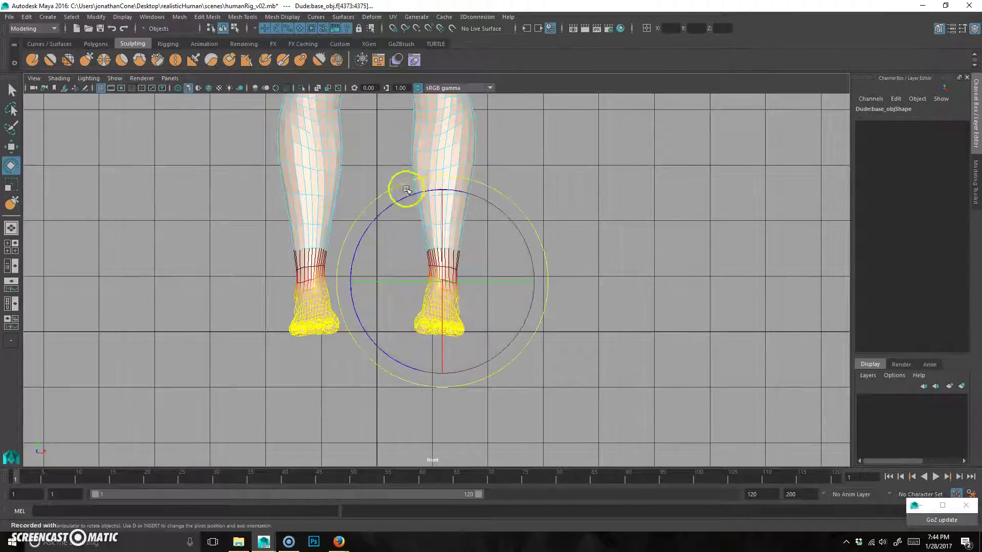
left_click_drag(398, 199, 391, 197)
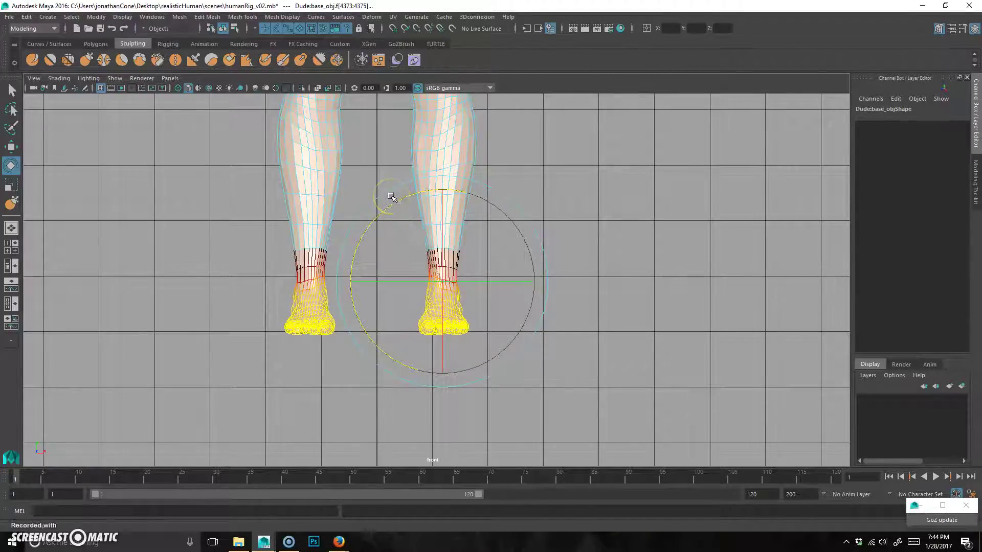
Step: Deselect the foot faces and examine the proportions of the whole reposed body in the front and perspective views
right_click_drag(548, 265, 386, 238, "alt")
left_click(446, 254)
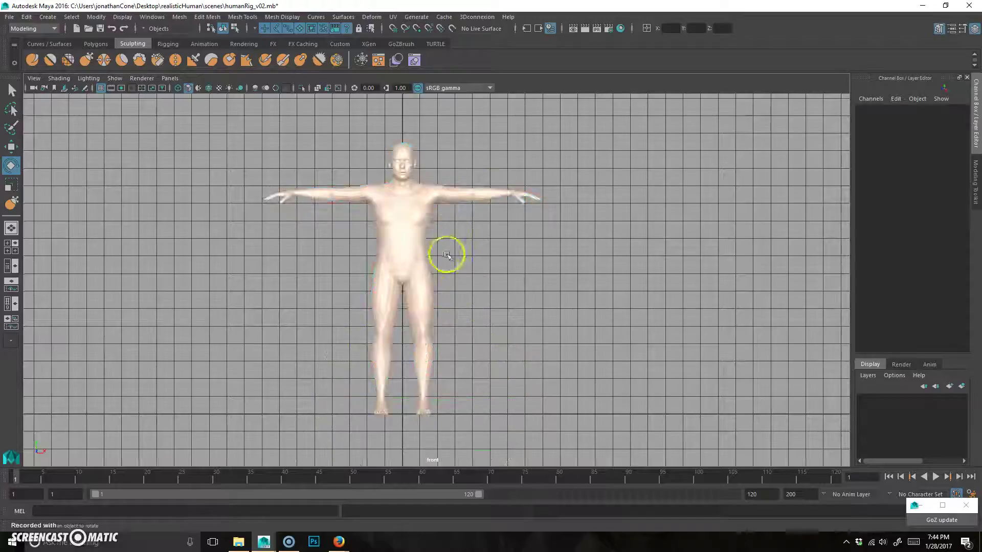
right_click_drag(375, 390, 476, 353, "alt")
middle_click_drag(481, 353, 482, 309, "alt")
middle_click_drag(435, 248, 431, 322, "alt")
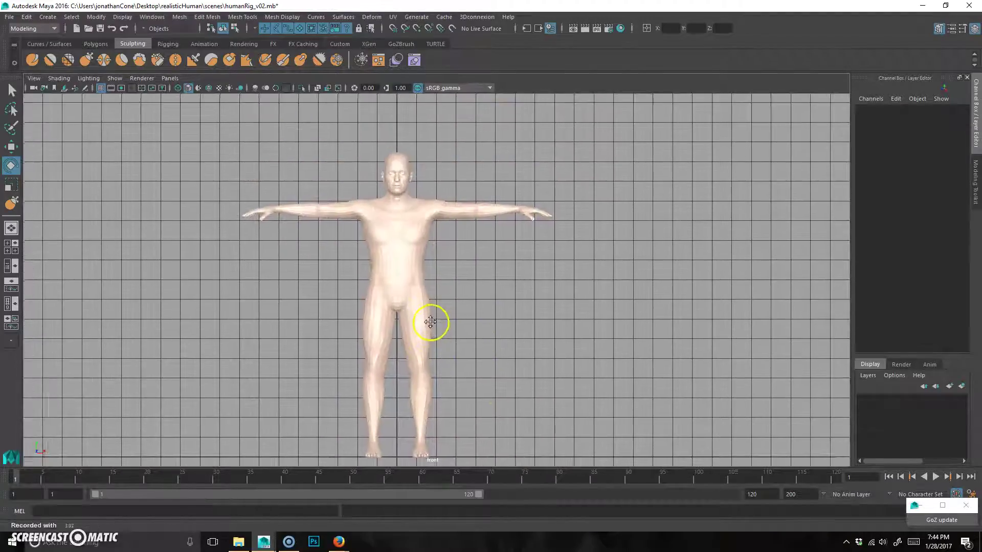
left_click(378, 219)
key("space")
key("space")
right_click_drag(666, 208, 459, 270, "alt")
left_click_drag(459, 270, 565, 265, "alt")
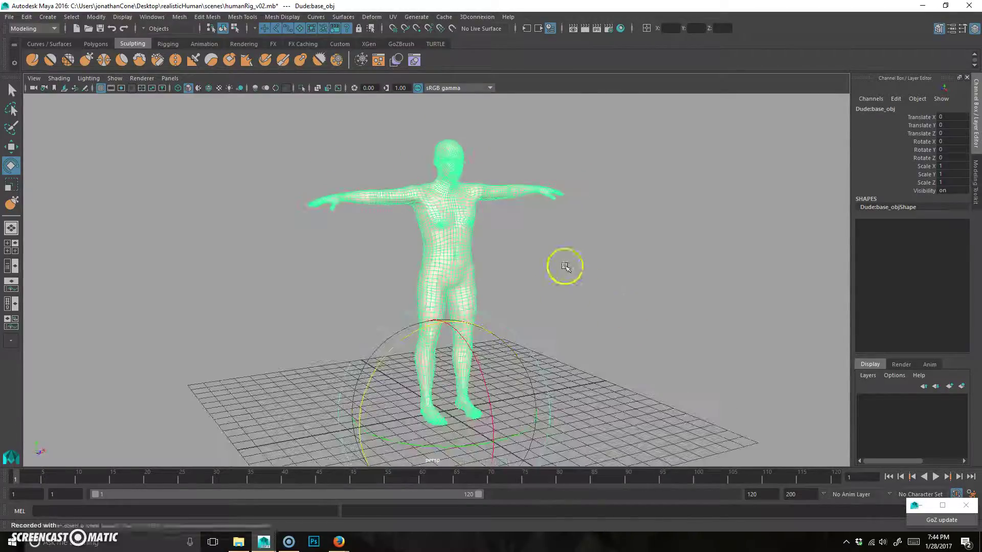
Step: Clear the body mesh selection and save the scene humanRig_v02.mb
left_click(566, 265)
right_click_drag(566, 265, 509, 253, "alt")
left_click_drag(509, 253, 498, 305, "alt")
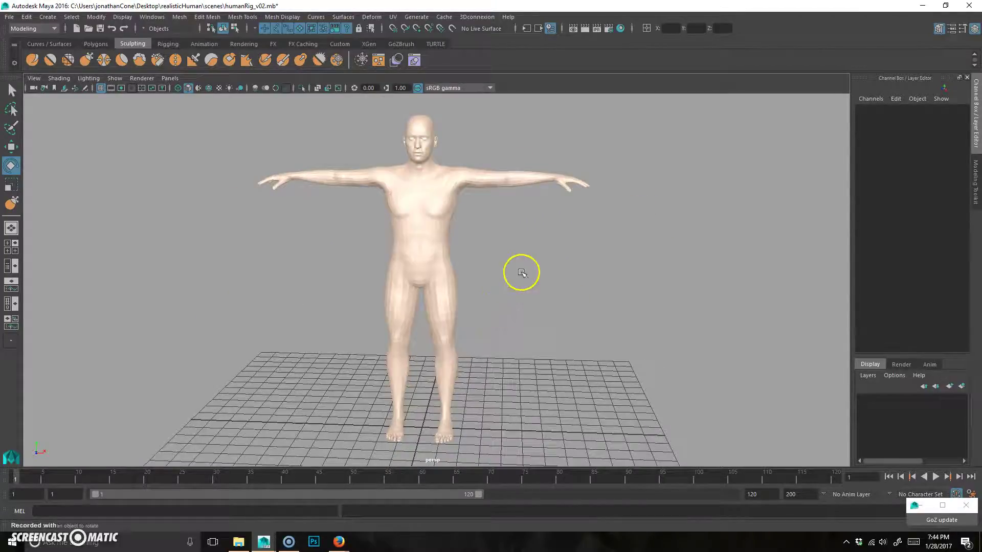
key("ctrl+s")
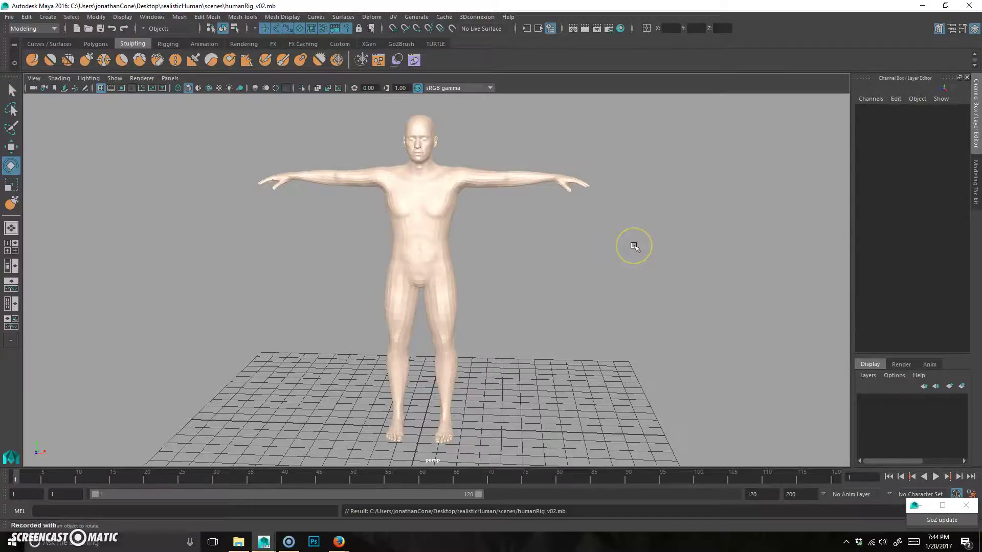
left_click_drag(503, 297, 519, 296, "alt")
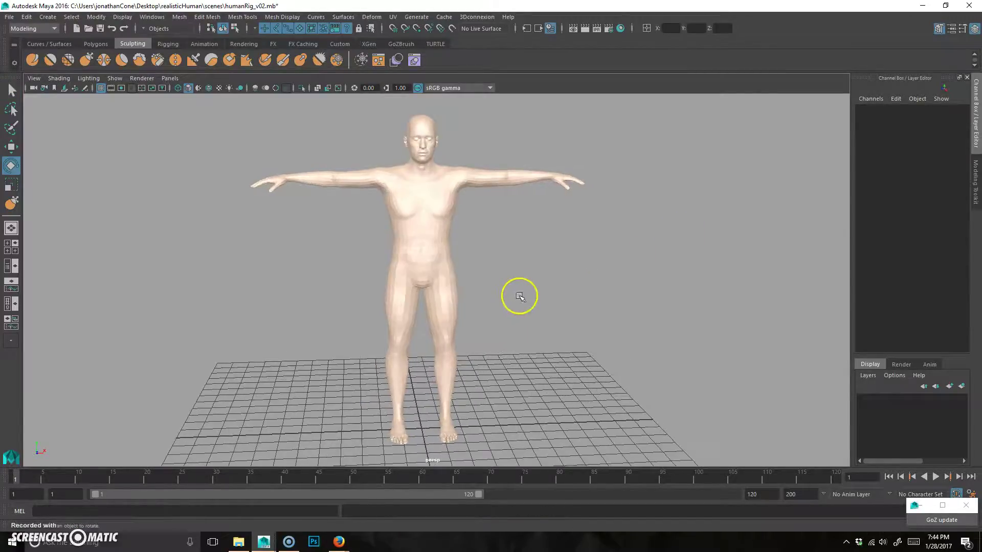